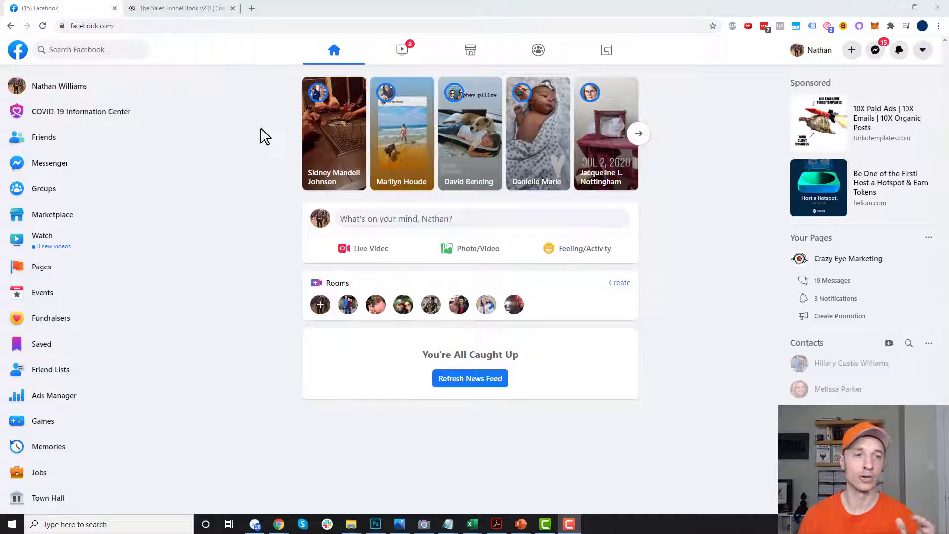
# Switch to the Classic Facebook layout and return to the new Facebook design
pyautogui.click(922, 52)
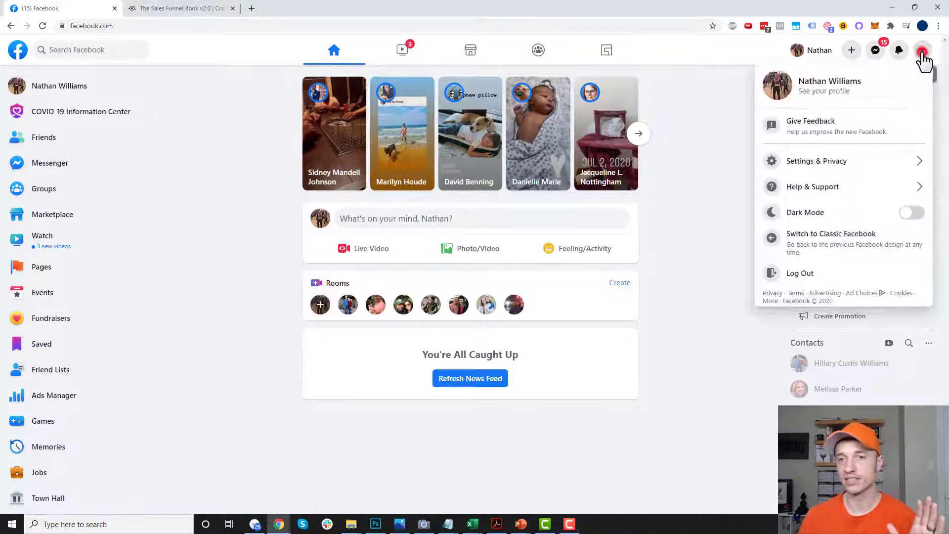
pyautogui.click(825, 249)
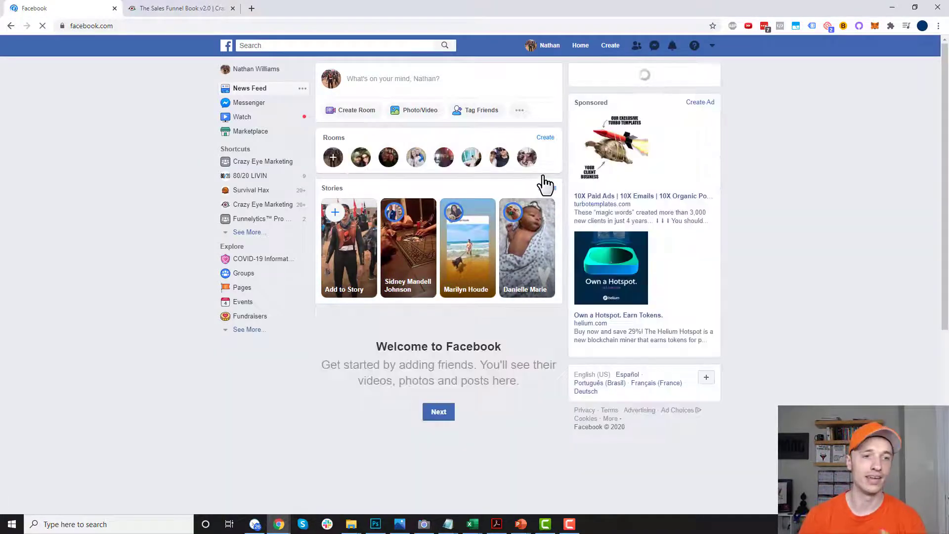
pyautogui.click(712, 45)
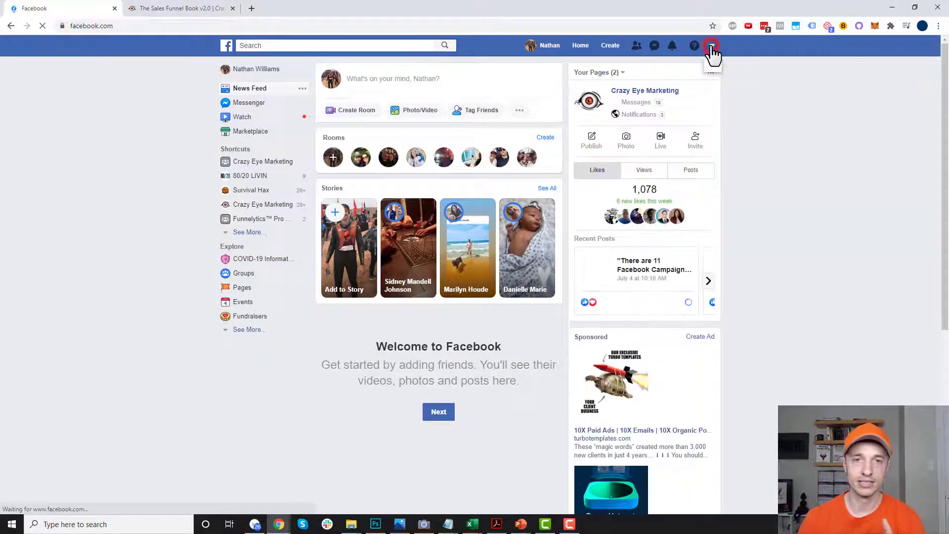
pyautogui.click(714, 47)
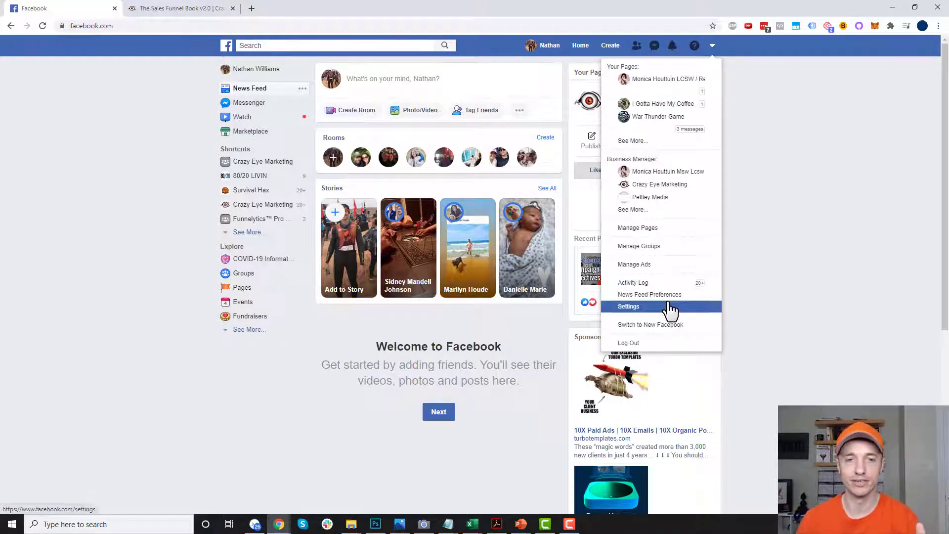
pyautogui.click(641, 327)
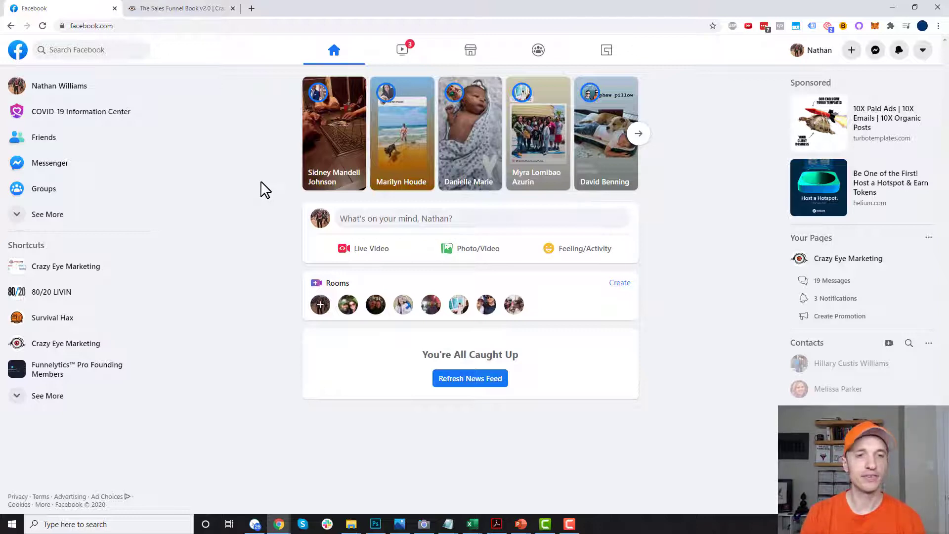
pyautogui.click(853, 51)
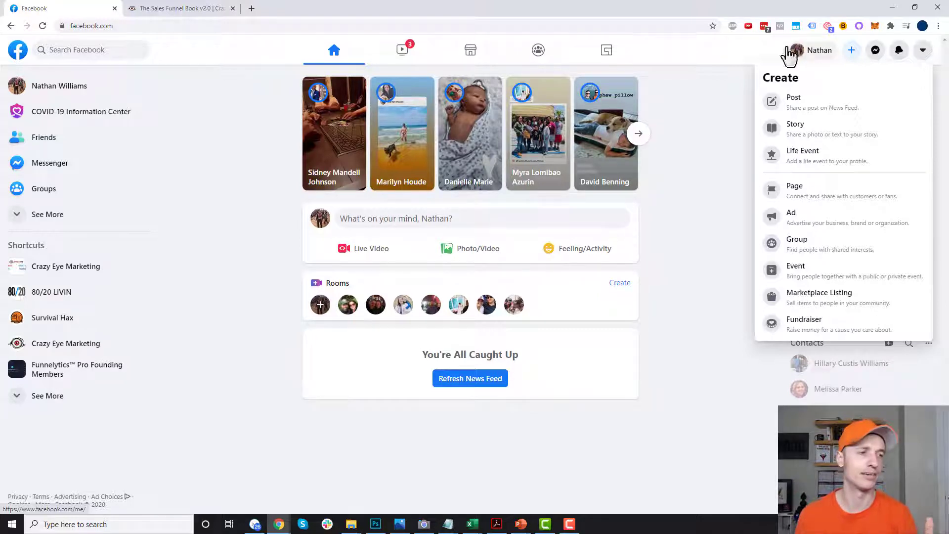
pyautogui.click(687, 232)
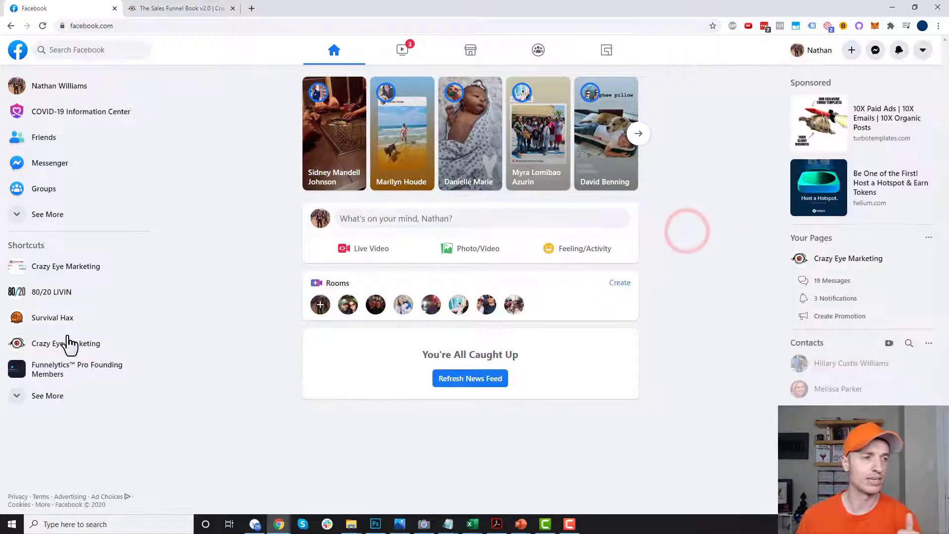
# Open the Nathan's Shoe Store page from the expanded shortcuts and go to its Community section
pyautogui.click(50, 400)
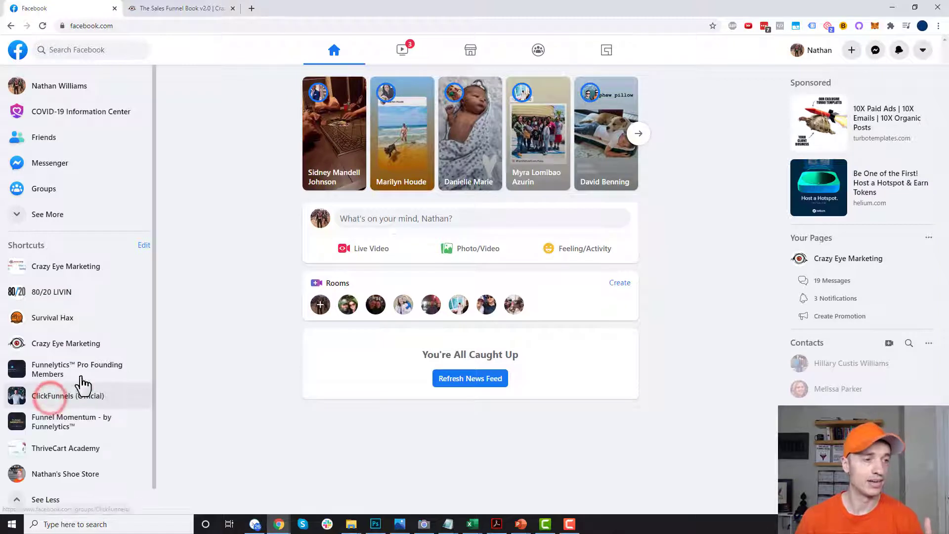
pyautogui.scroll(-1, 59, 318)
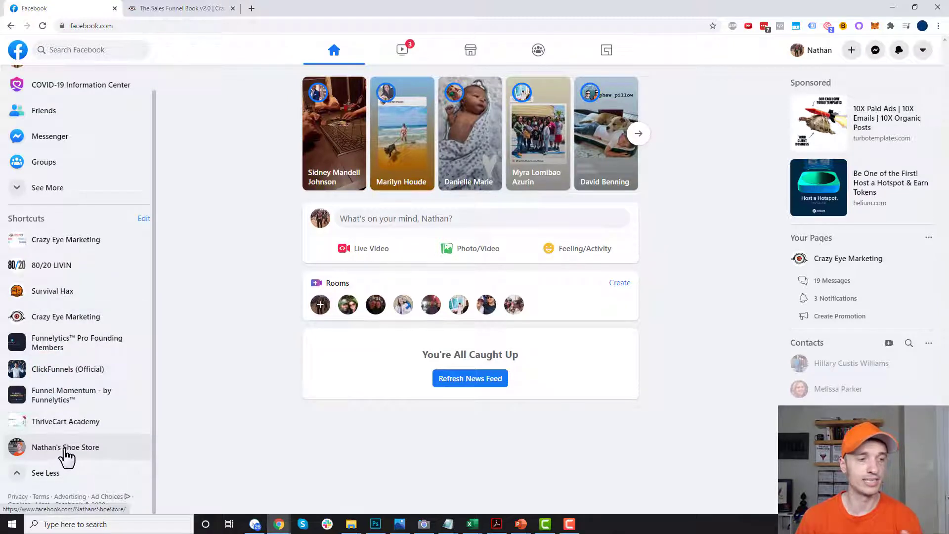
pyautogui.click(71, 450)
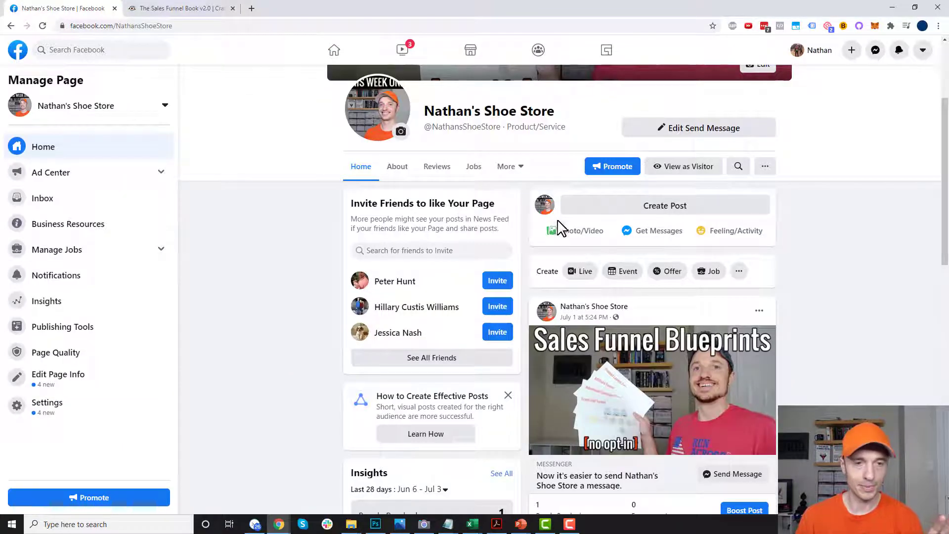
pyautogui.click(517, 167)
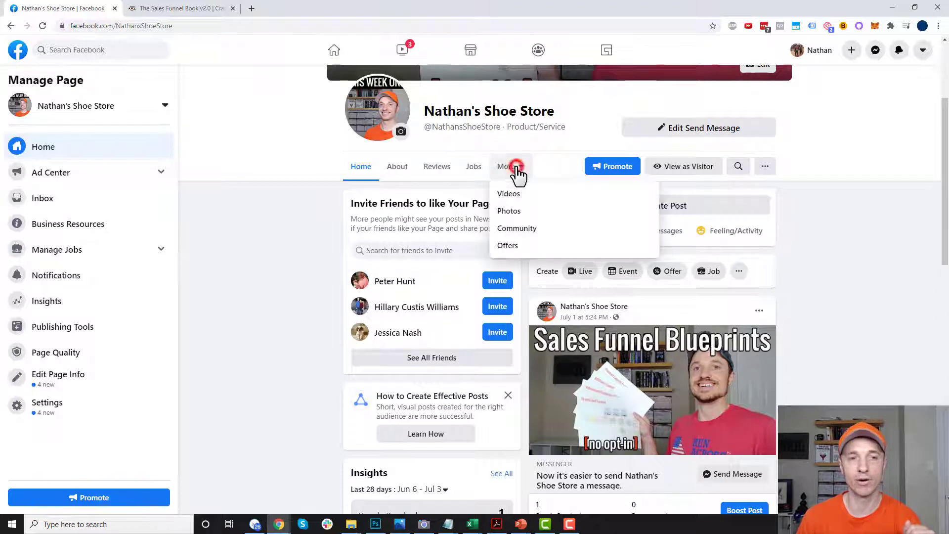
pyautogui.click(523, 229)
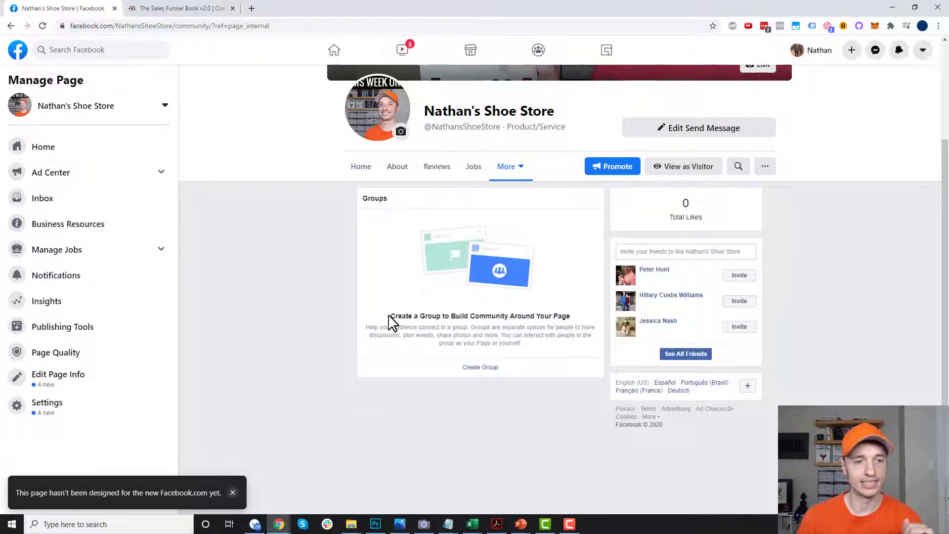
# Start a new group for the Nathan's Shoe Store page and set its privacy to Private
pyautogui.moveTo(390, 315); pyautogui.dragTo(580, 321)
pyautogui.click(482, 368)
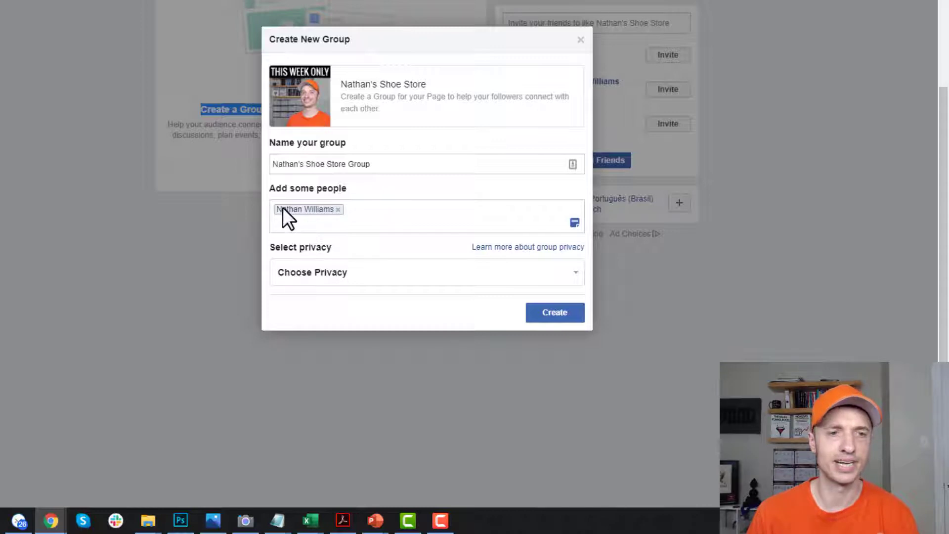
pyautogui.click(276, 145)
pyautogui.moveTo(321, 151); pyautogui.dragTo(396, 164)
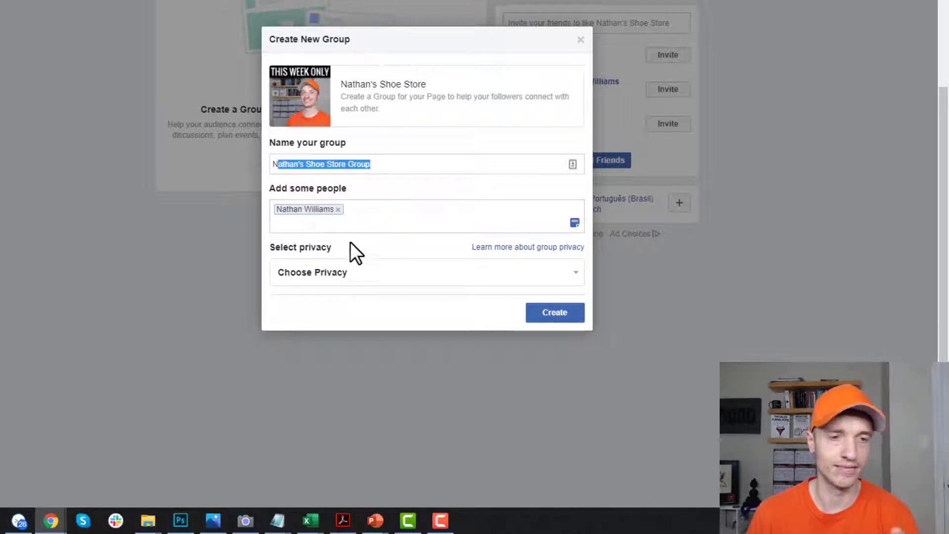
pyautogui.click(354, 275)
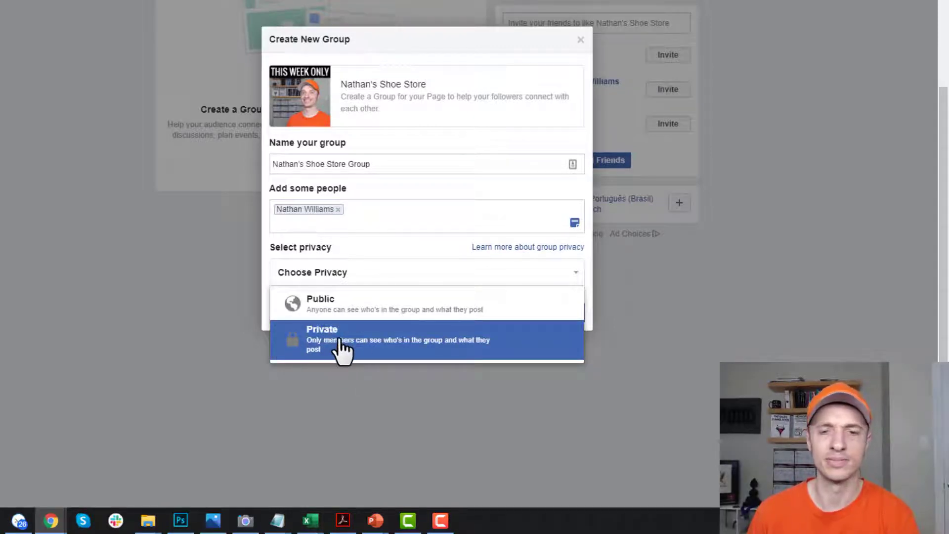
pyautogui.click(340, 347)
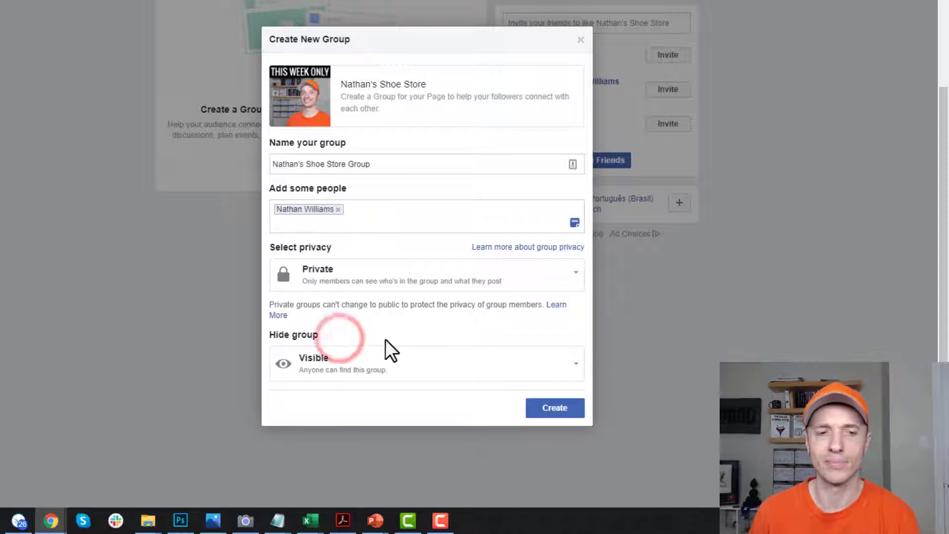
# Choose Visible as the hide-group option and create the Nathan's Shoe Store Group
pyautogui.scroll(-1, 360, 307)
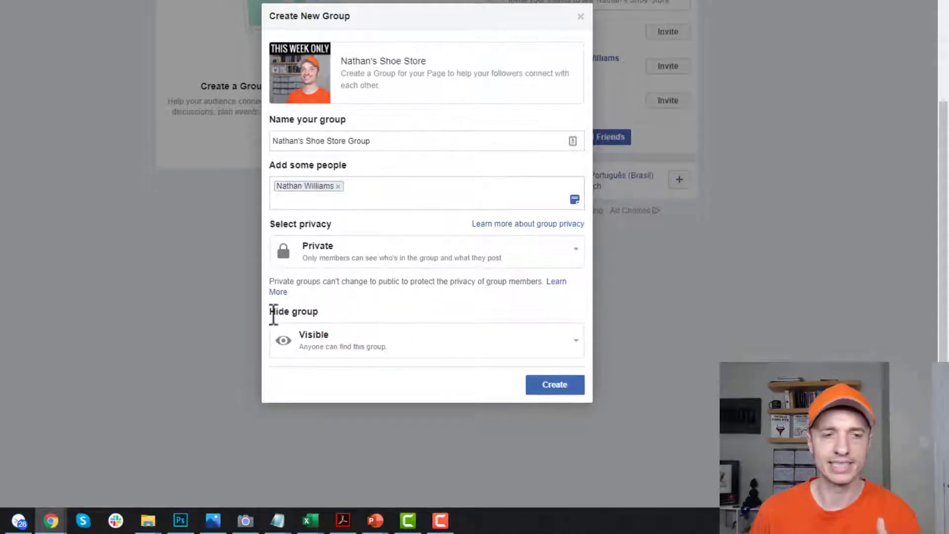
pyautogui.moveTo(274, 312); pyautogui.dragTo(354, 314)
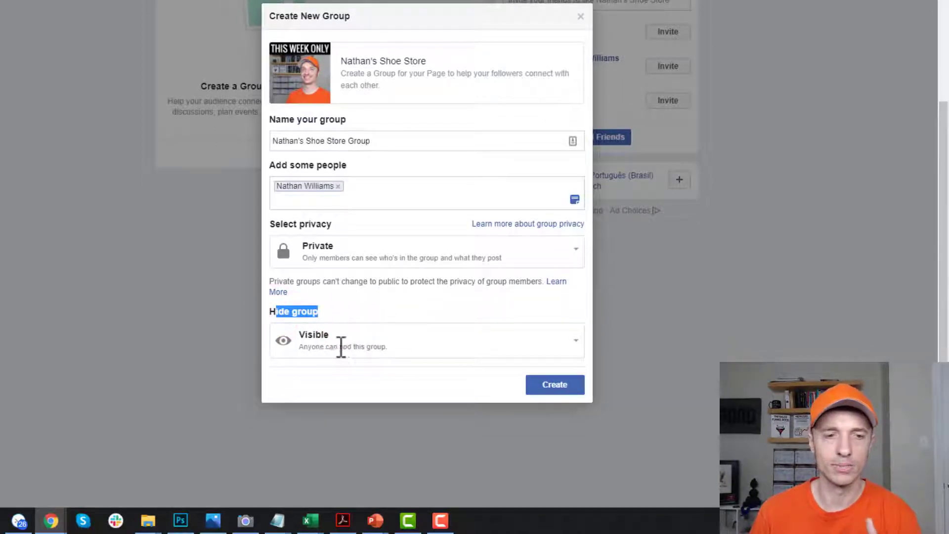
pyautogui.click(420, 337)
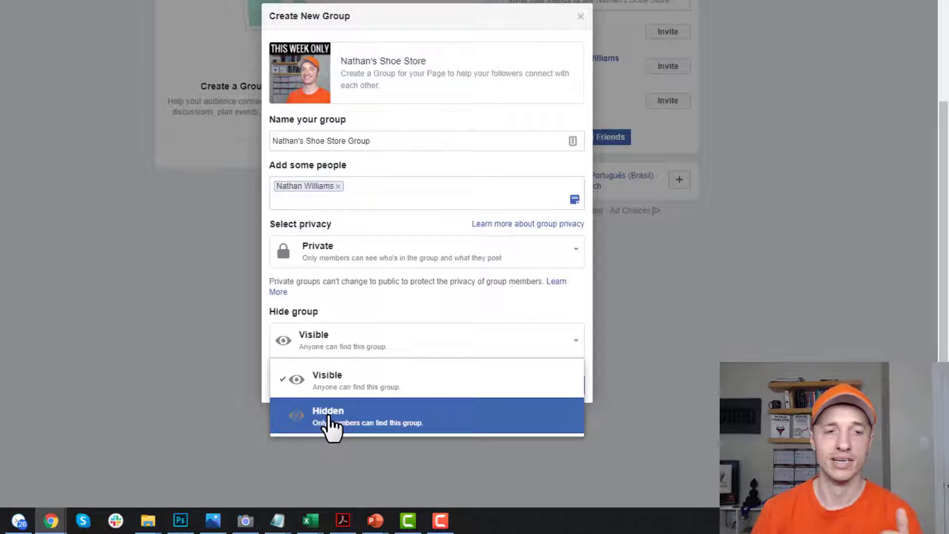
pyautogui.click(342, 382)
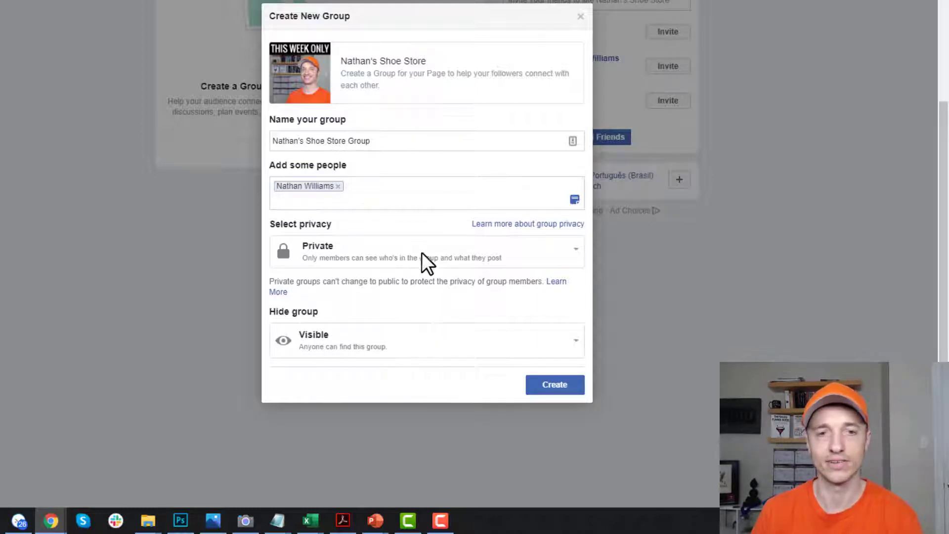
pyautogui.click(555, 390)
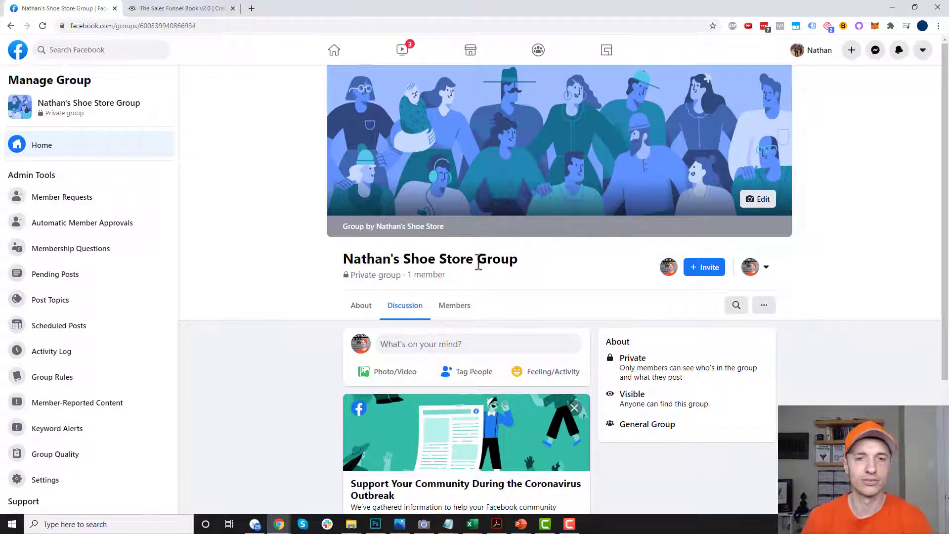
# Upload the Facebook Ad Campaign Objectives Explained image as the group's cover photo
pyautogui.click(755, 202)
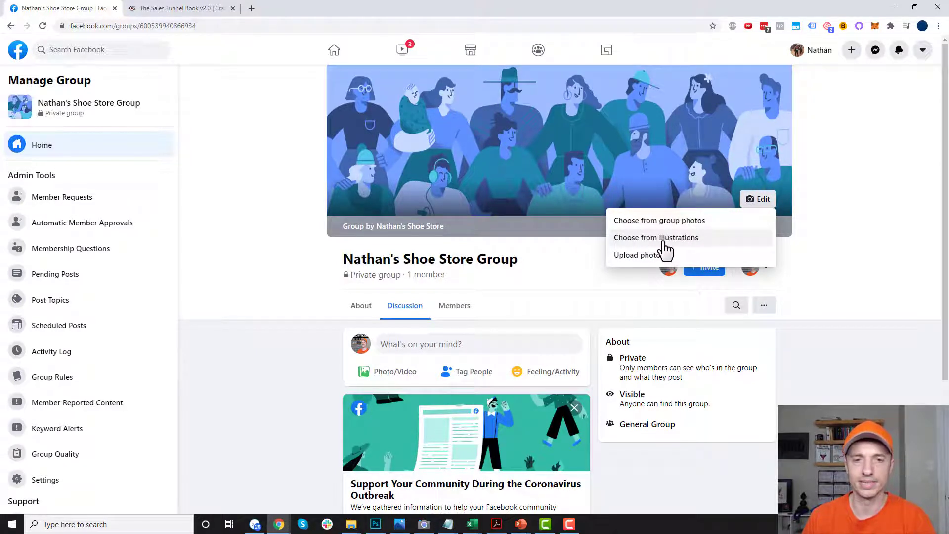
pyautogui.click(661, 261)
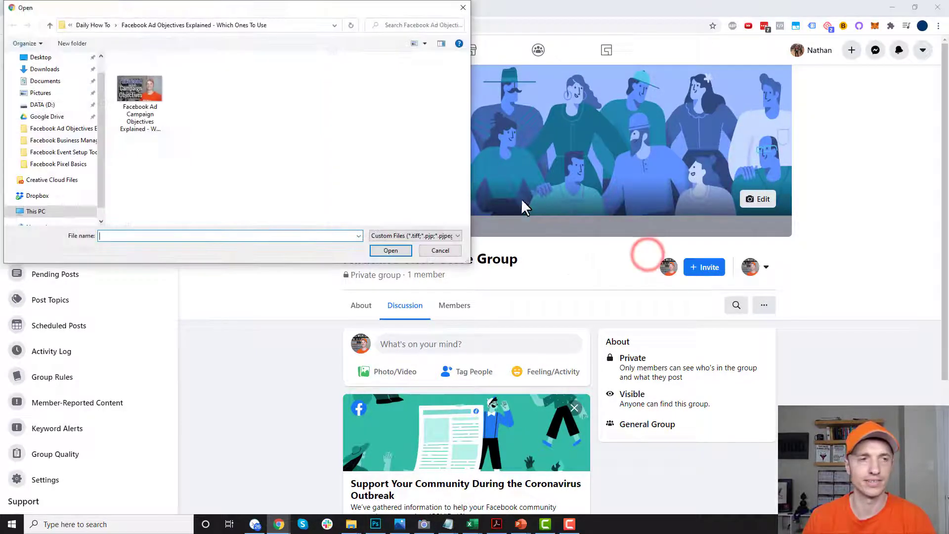
pyautogui.click(143, 127)
pyautogui.click(390, 252)
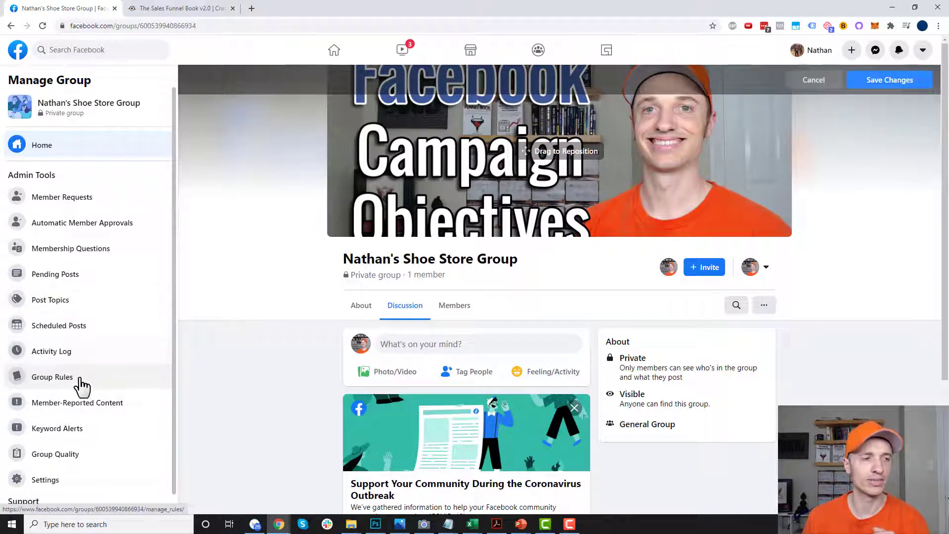
# Open the group's settings at the Customize Group section
pyautogui.click(102, 489)
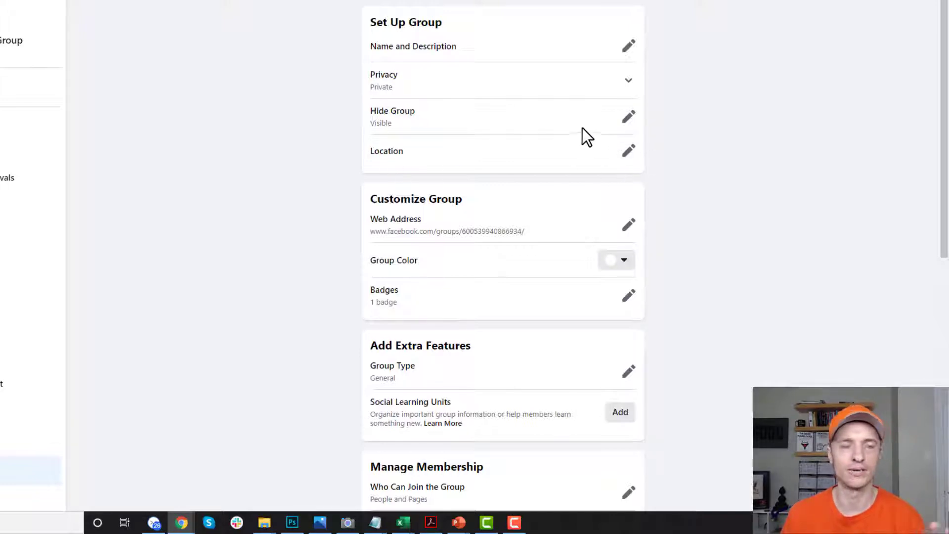
pyautogui.scroll(-1, 475, 131)
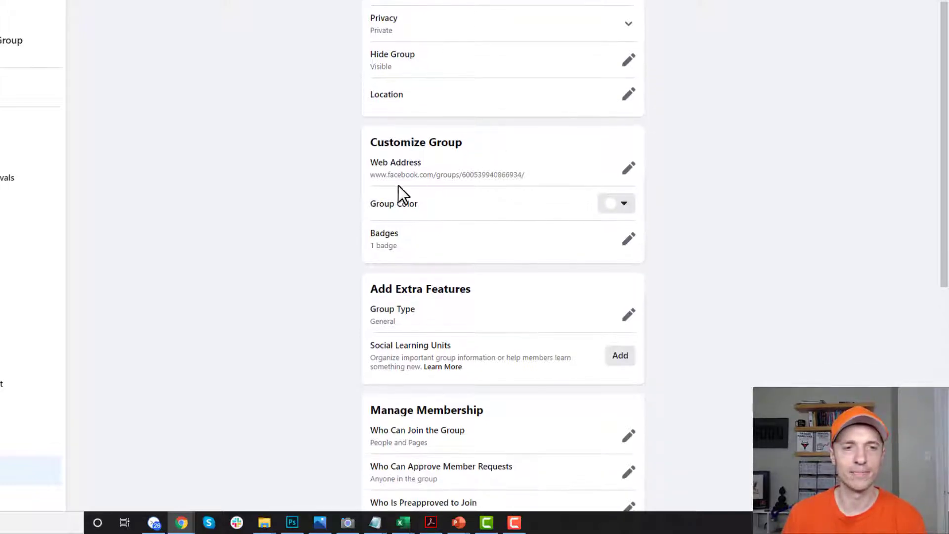
pyautogui.moveTo(391, 175); pyautogui.dragTo(529, 174)
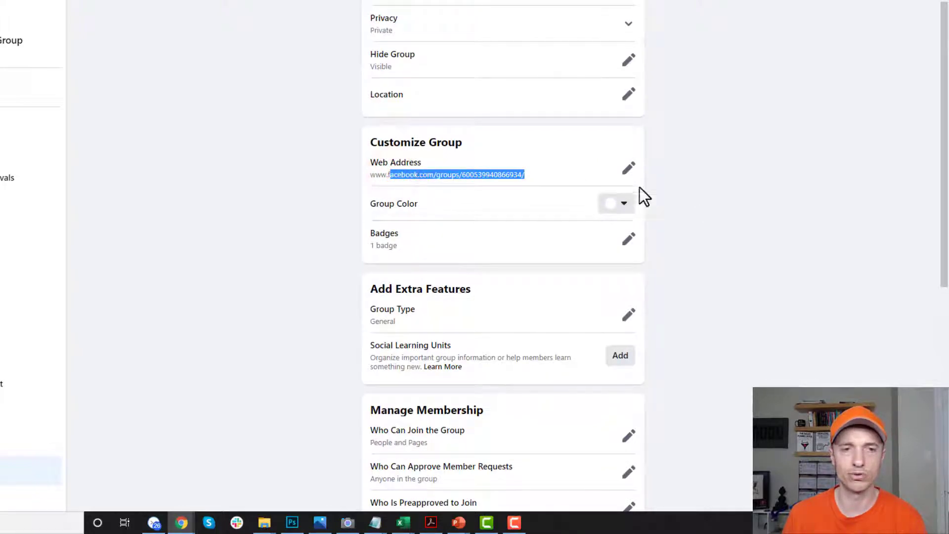
pyautogui.click(628, 168)
pyautogui.click(529, 201)
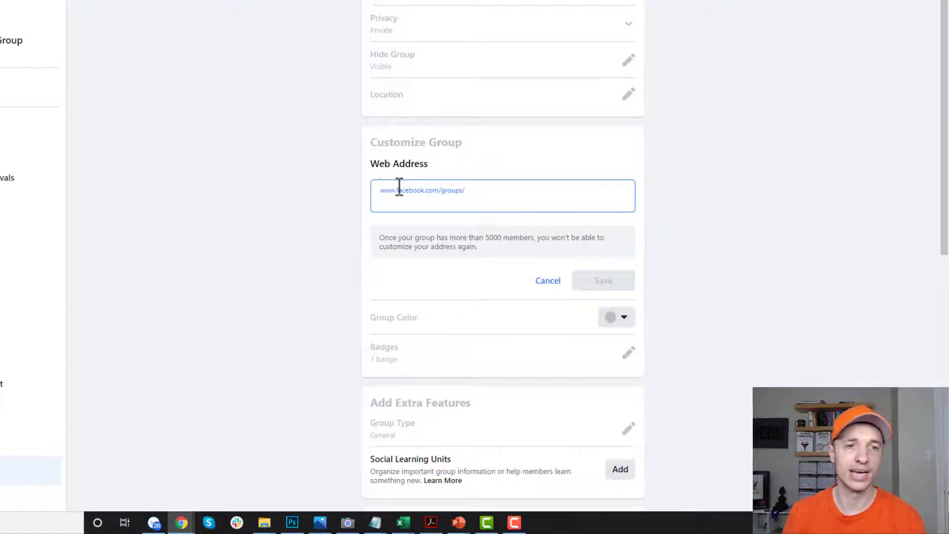
pyautogui.moveTo(371, 163); pyautogui.dragTo(431, 164)
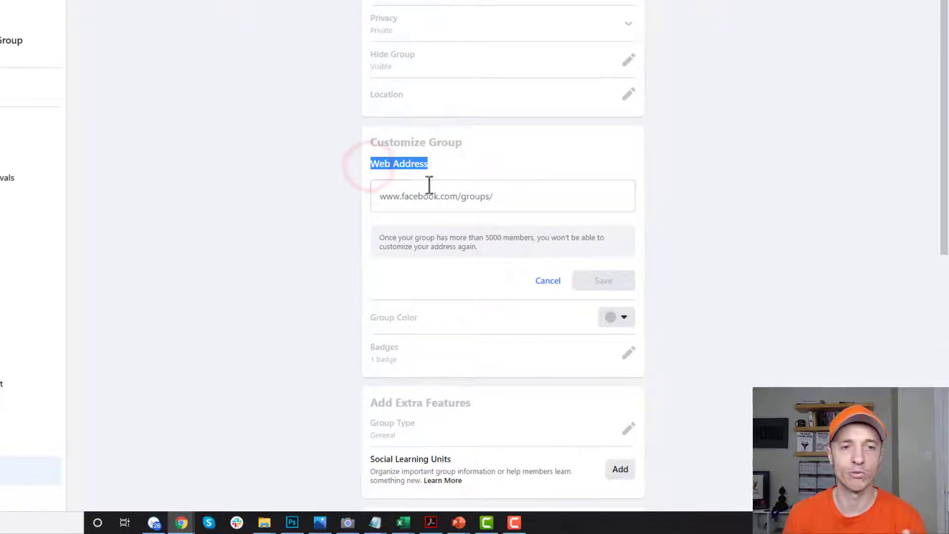
pyautogui.click(554, 281)
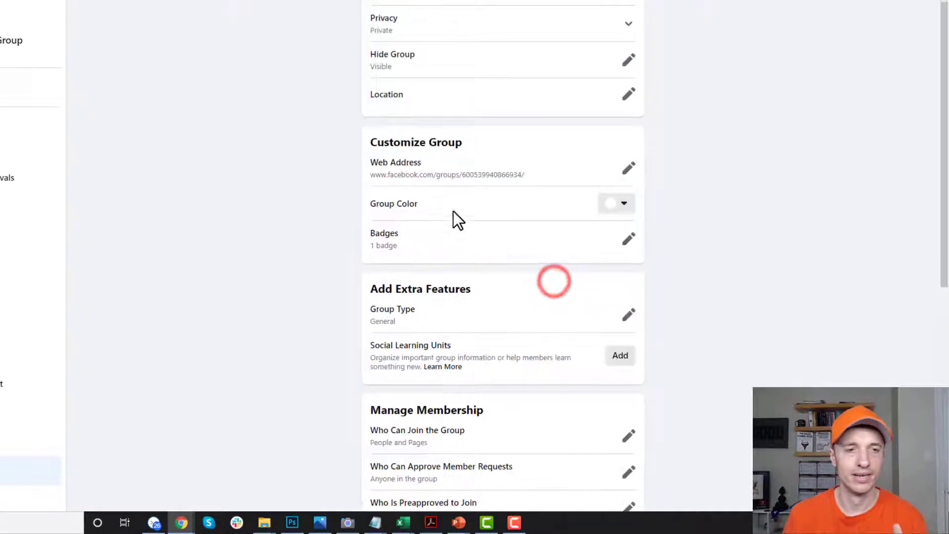
# Set the group color to orange and save it
pyautogui.click(614, 204)
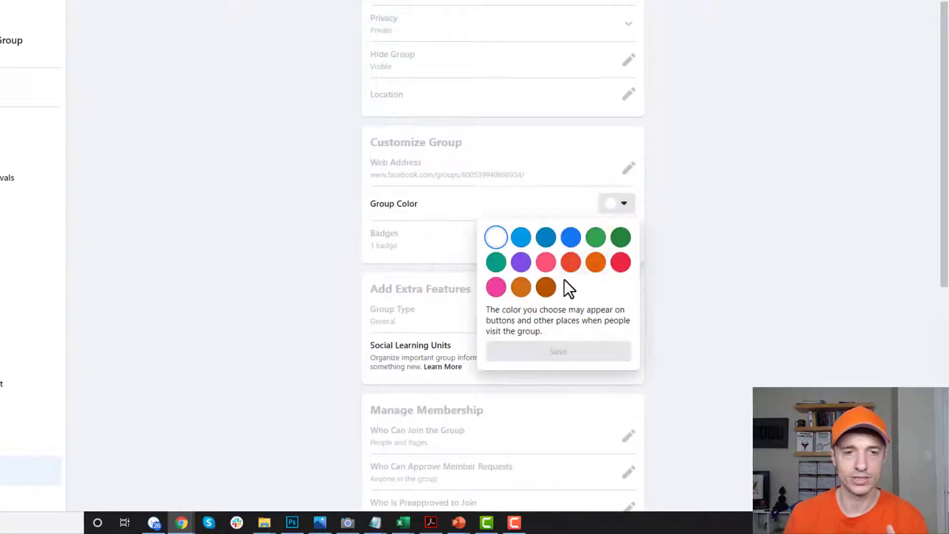
pyautogui.click(596, 263)
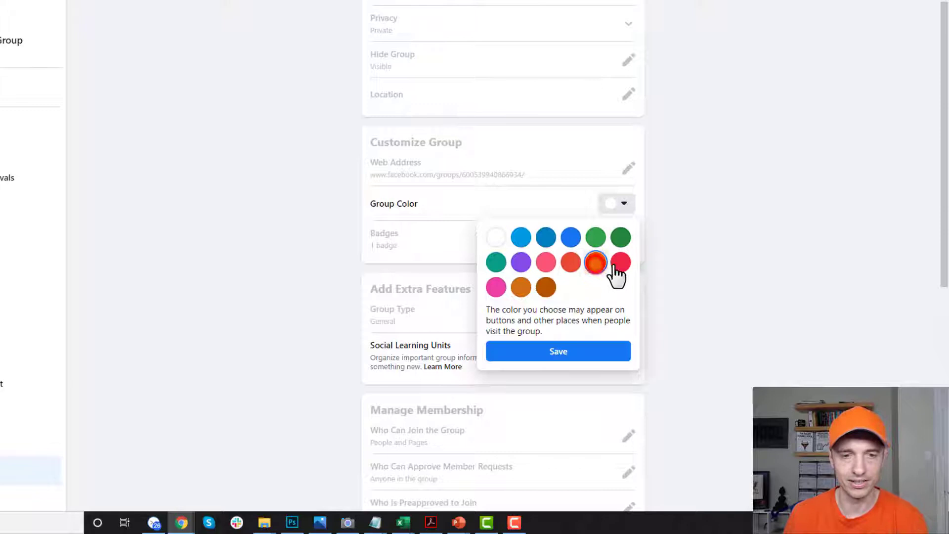
pyautogui.click(562, 352)
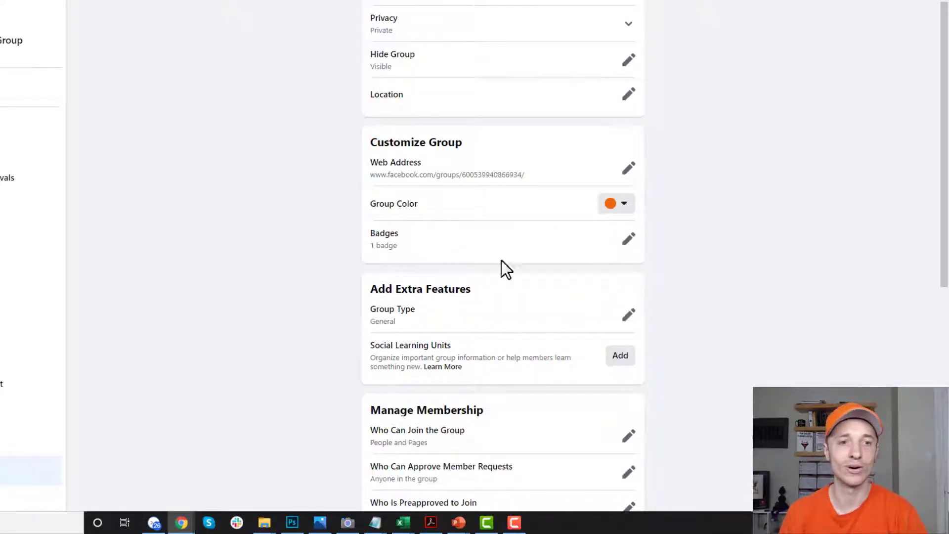
pyautogui.click(625, 204)
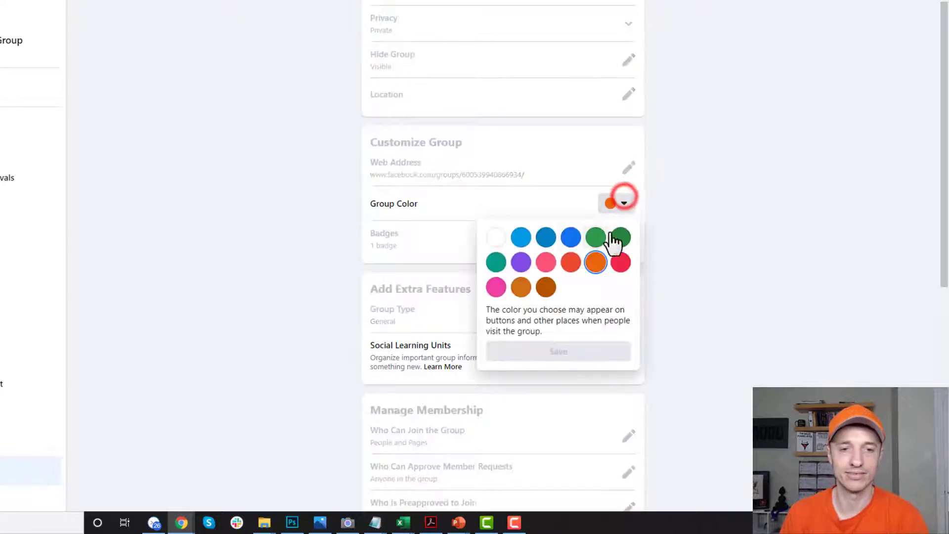
pyautogui.click(826, 305)
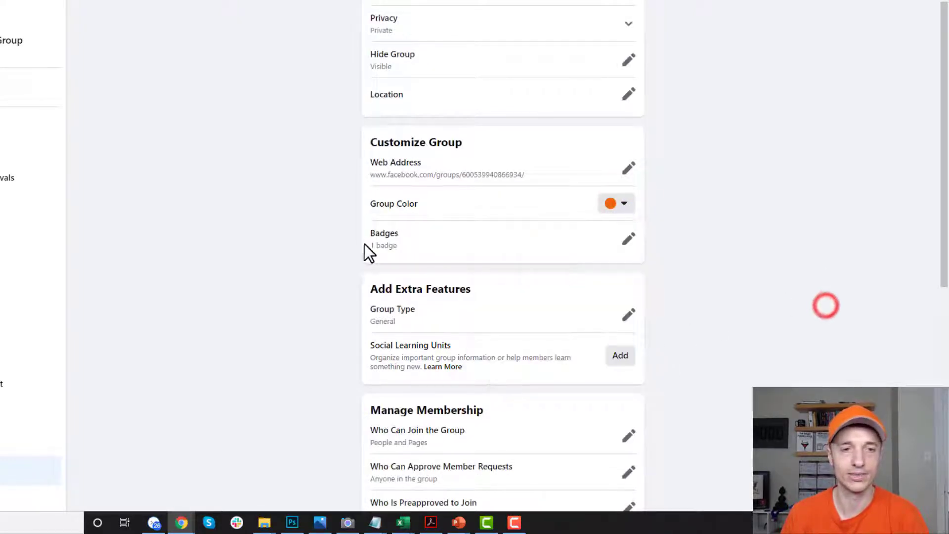
# Review which badges are available in the Manage Group Badges dialog and leave it without changes
pyautogui.click(628, 239)
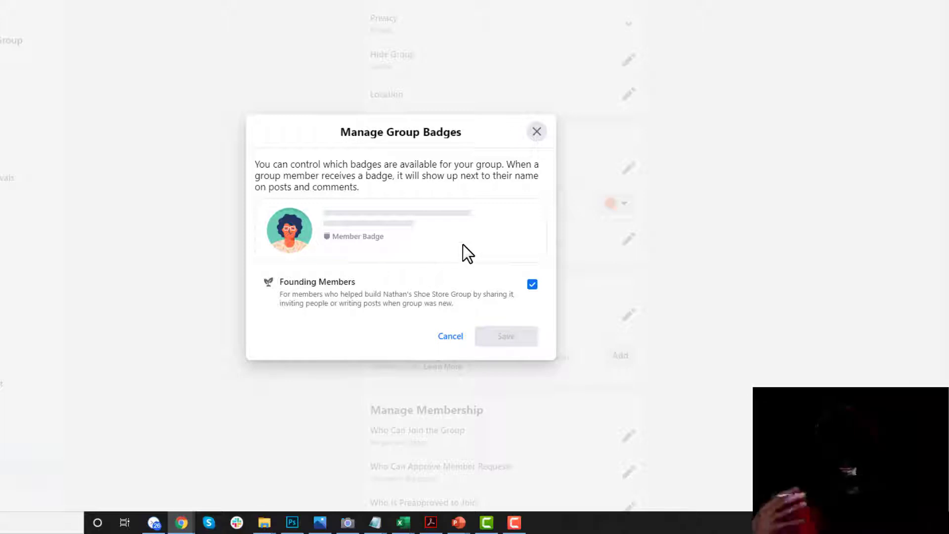
pyautogui.moveTo(304, 173); pyautogui.dragTo(377, 165)
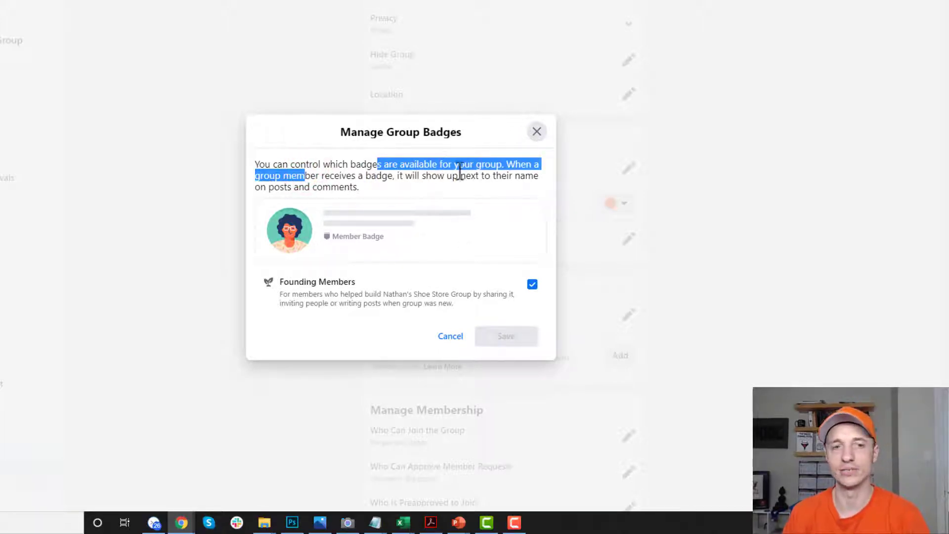
pyautogui.click(539, 131)
# Review the group types offered under Add Extra Features, keeping the current selection
pyautogui.scroll(-2, 684, 218)
pyautogui.scroll(-2, 420, 158)
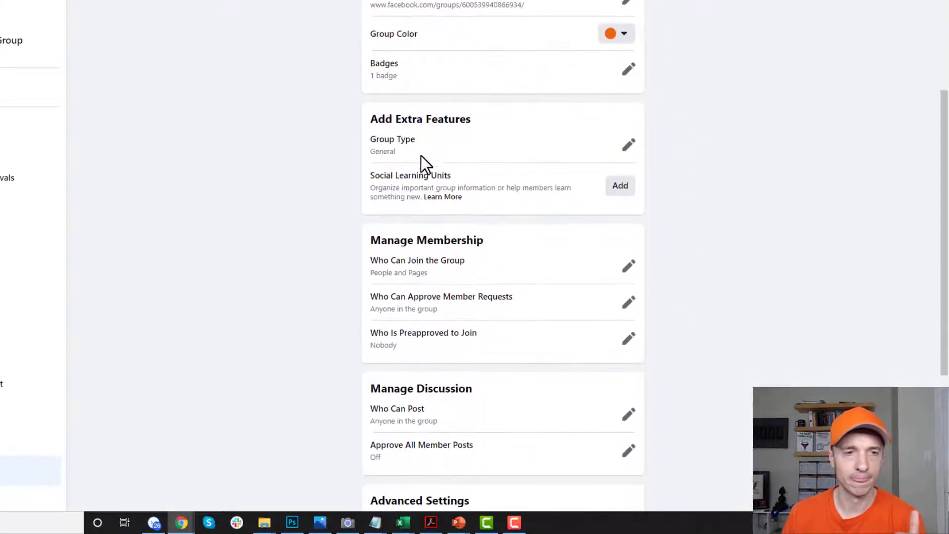
pyautogui.click(628, 90)
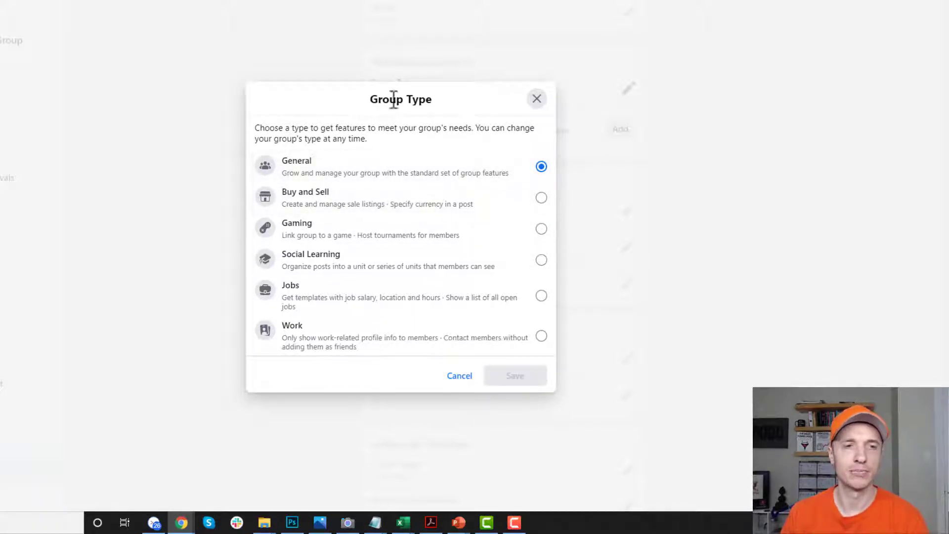
pyautogui.click(537, 98)
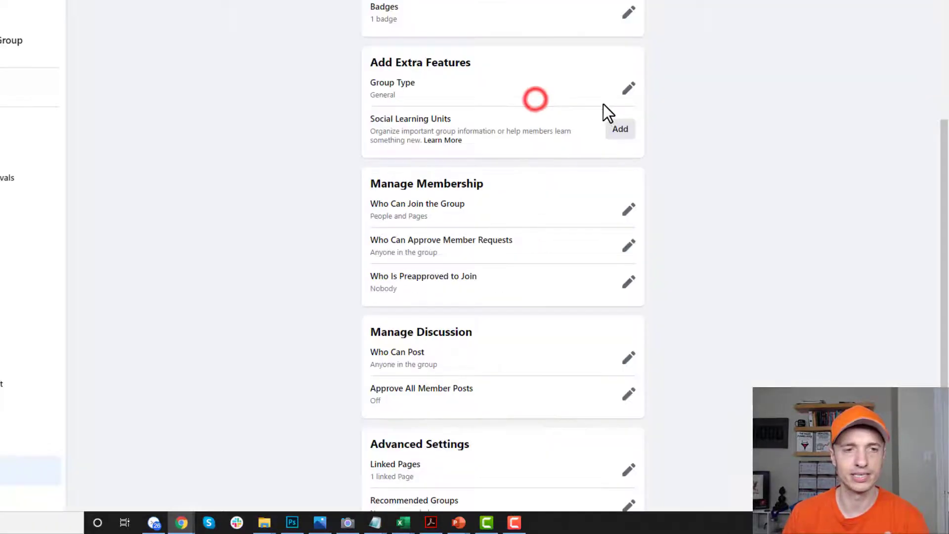
# Review the options for who can join the group under Manage Membership, leaving the setting unchanged
pyautogui.scroll(-1, 511, 194)
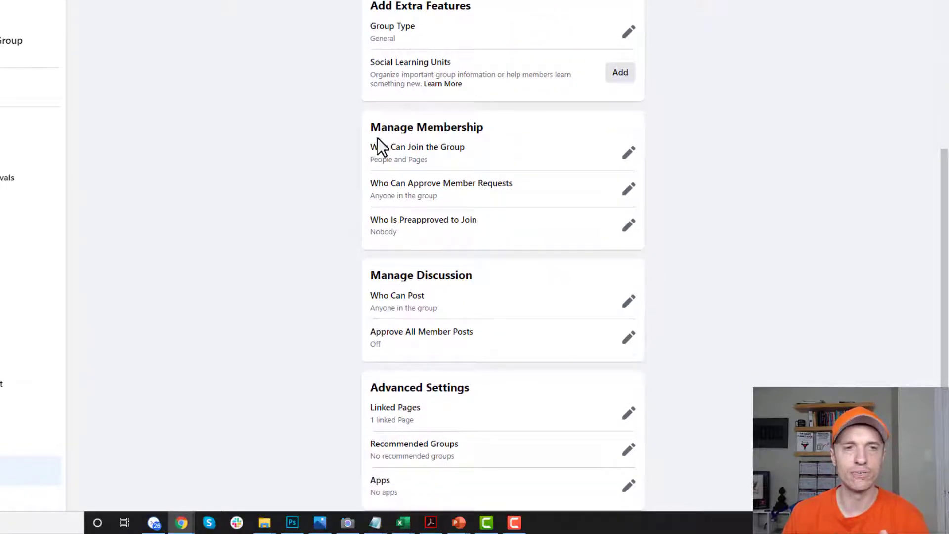
pyautogui.moveTo(433, 127); pyautogui.dragTo(473, 128)
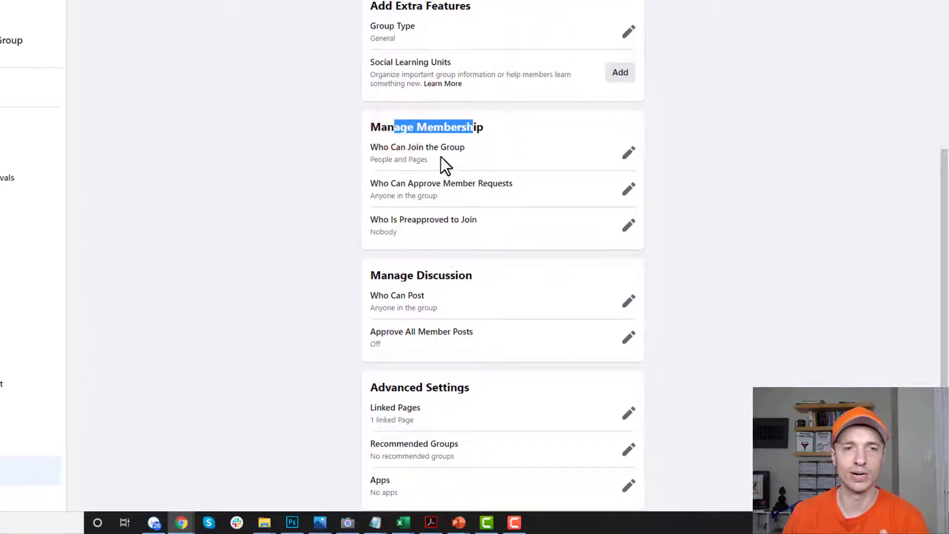
pyautogui.click(631, 157)
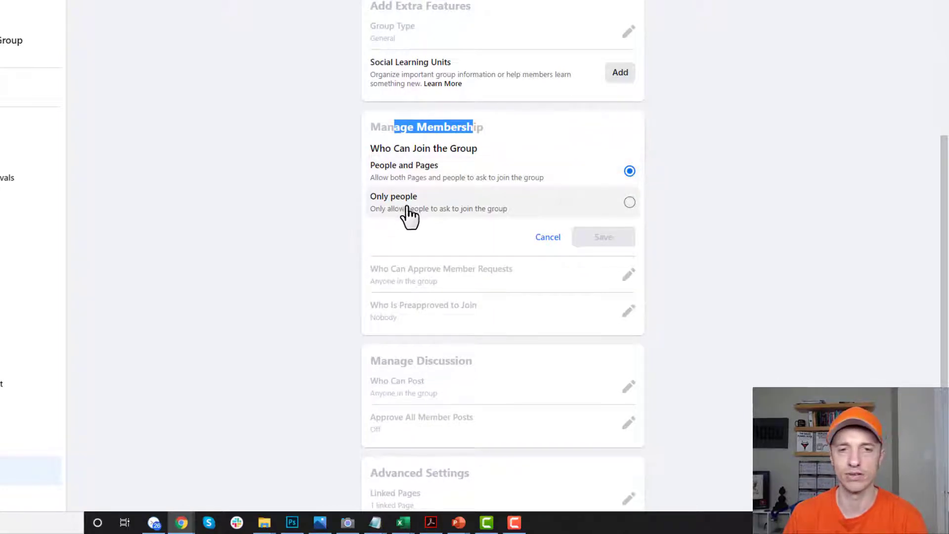
pyautogui.click(546, 240)
# Set who can approve member requests to Only admins and moderators and save it
pyautogui.click(630, 189)
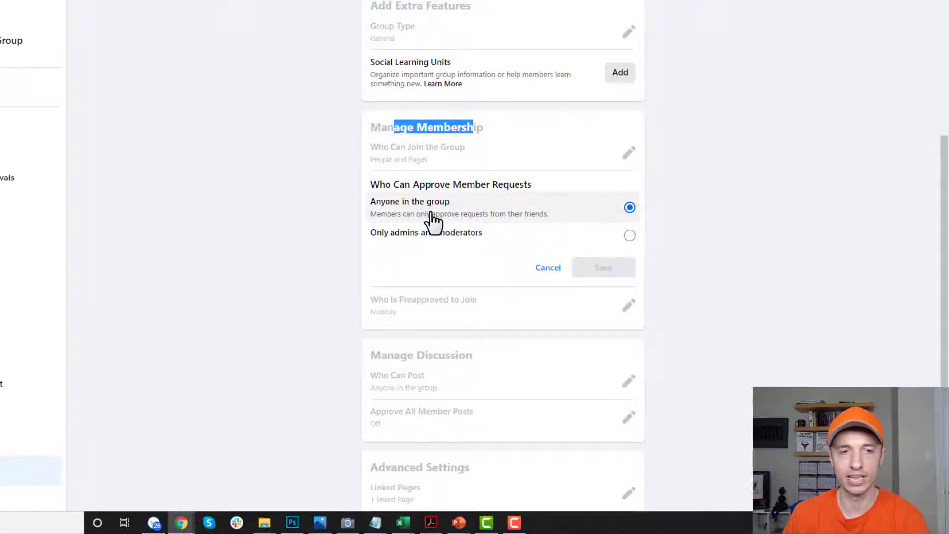
pyautogui.click(630, 236)
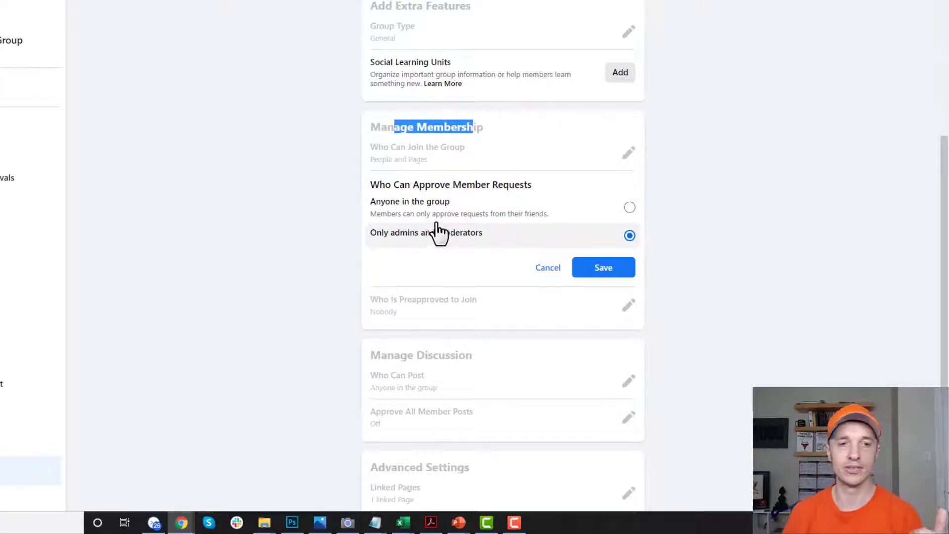
pyautogui.click(633, 271)
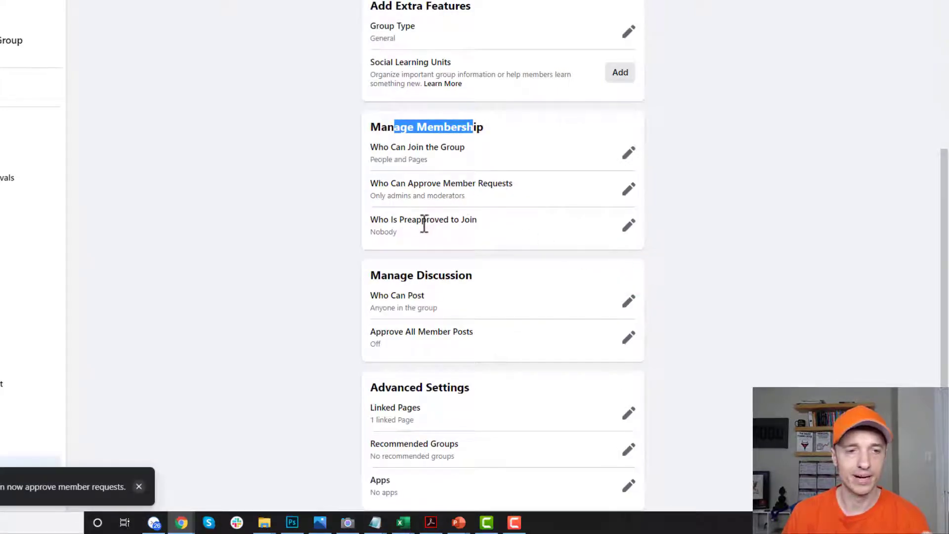
# Review the ways to preapprove people for membership and close the dialog without choosing any
pyautogui.click(628, 229)
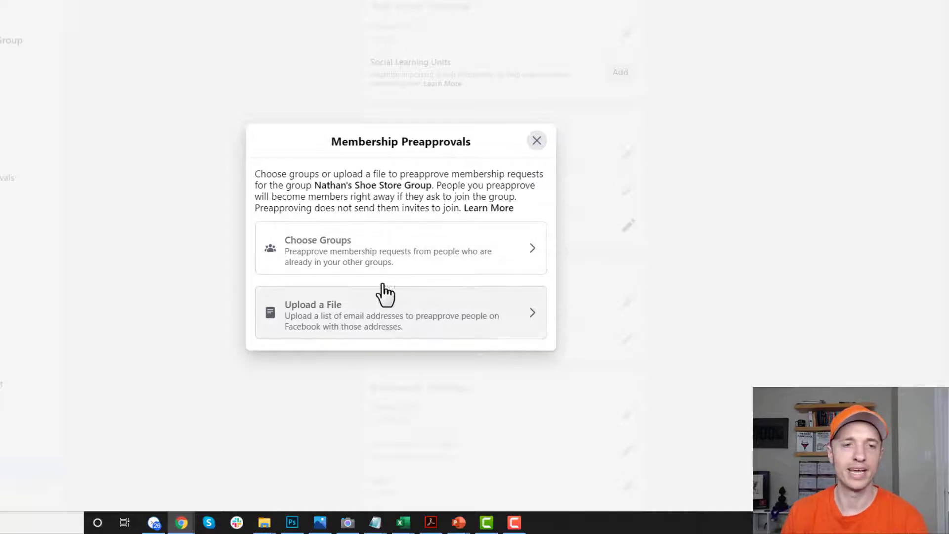
pyautogui.click(537, 142)
pyautogui.scroll(-1, 568, 155)
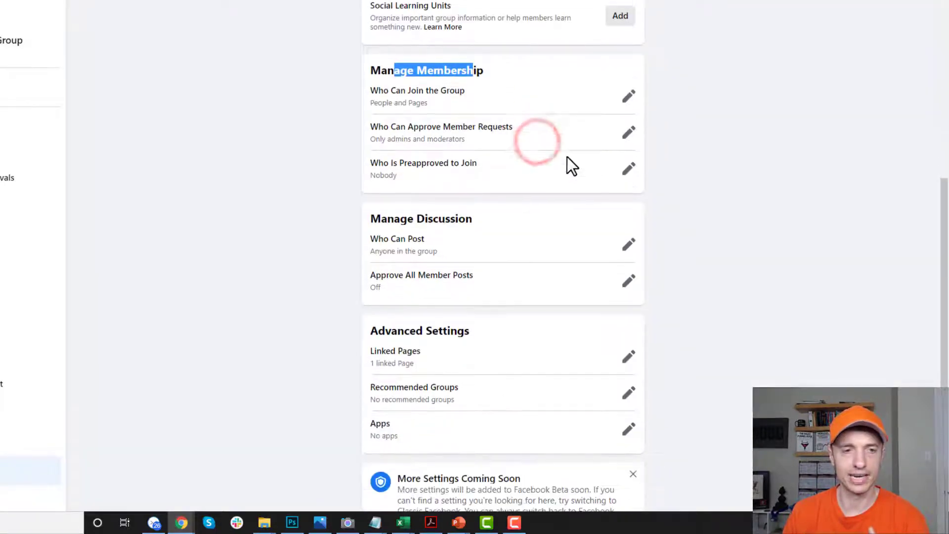
# Review the Manage Discussion options for who can post and for approving all member posts, cancelling both
pyautogui.scroll(-1, 443, 156)
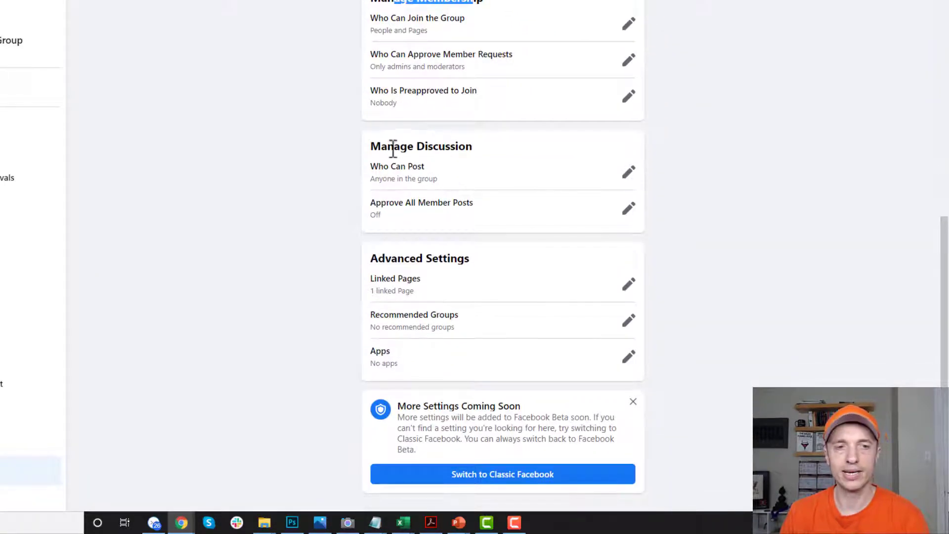
pyautogui.click(628, 173)
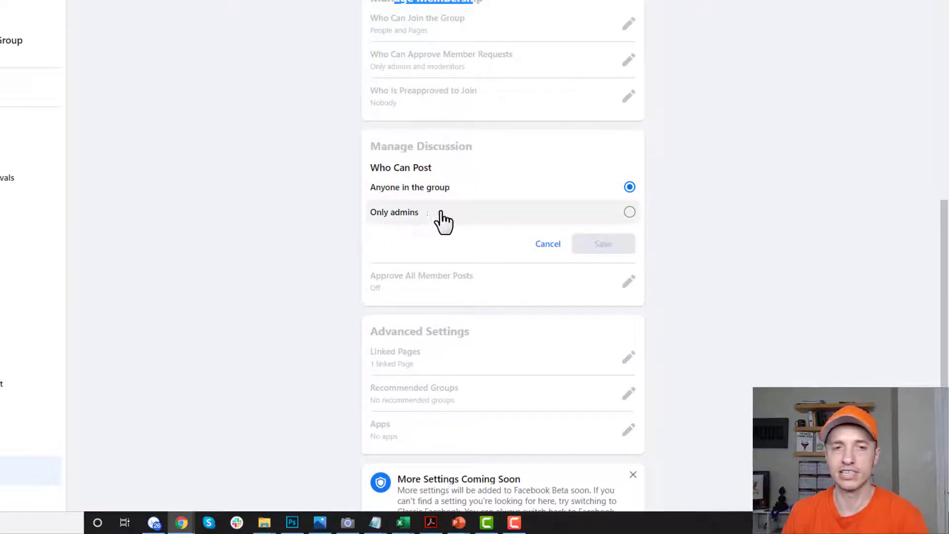
pyautogui.click(548, 243)
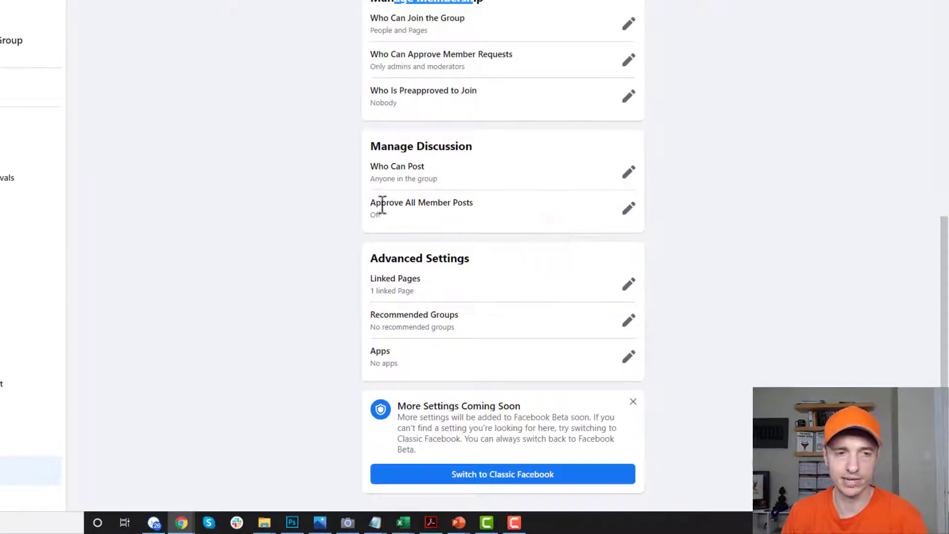
pyautogui.click(628, 208)
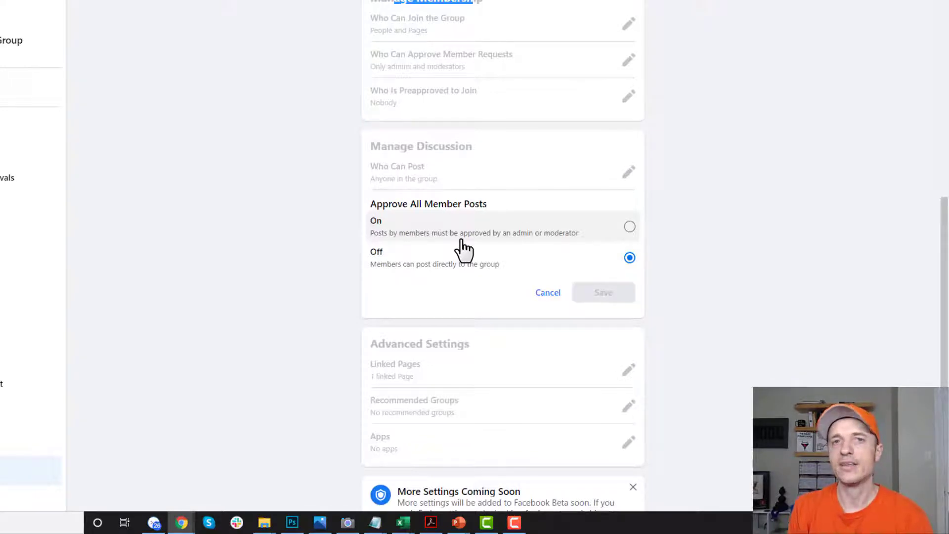
pyautogui.click(547, 293)
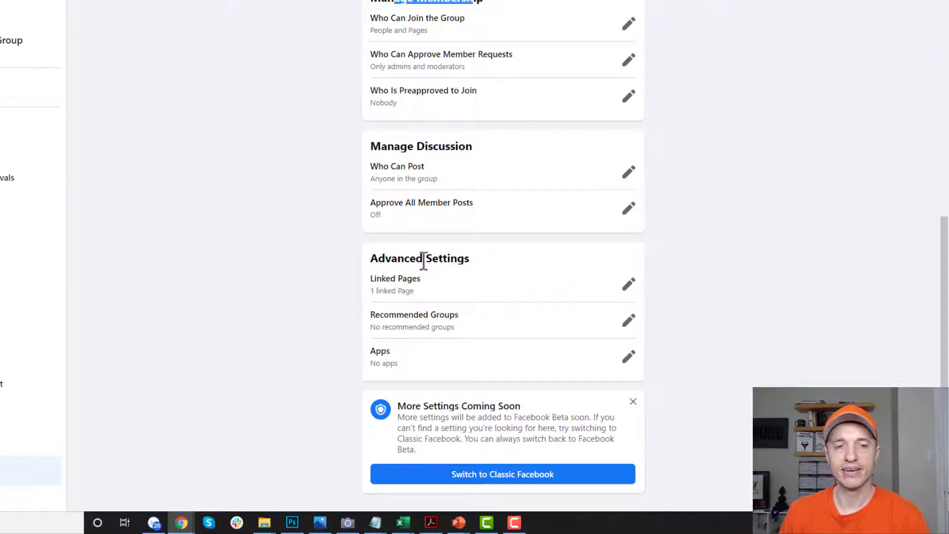
# Review the Advanced Settings dialogs for linked pages, recommended groups and group apps without changing them
pyautogui.click(629, 284)
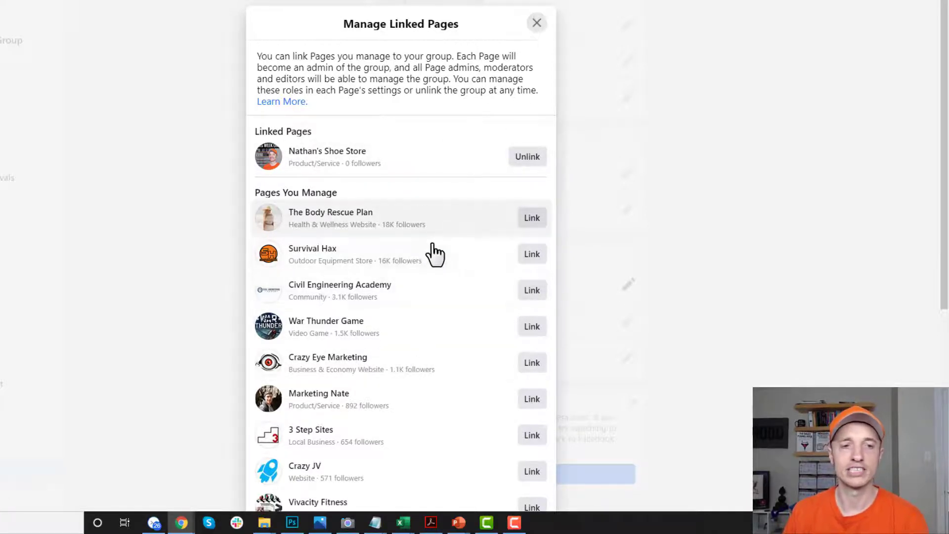
pyautogui.click(537, 24)
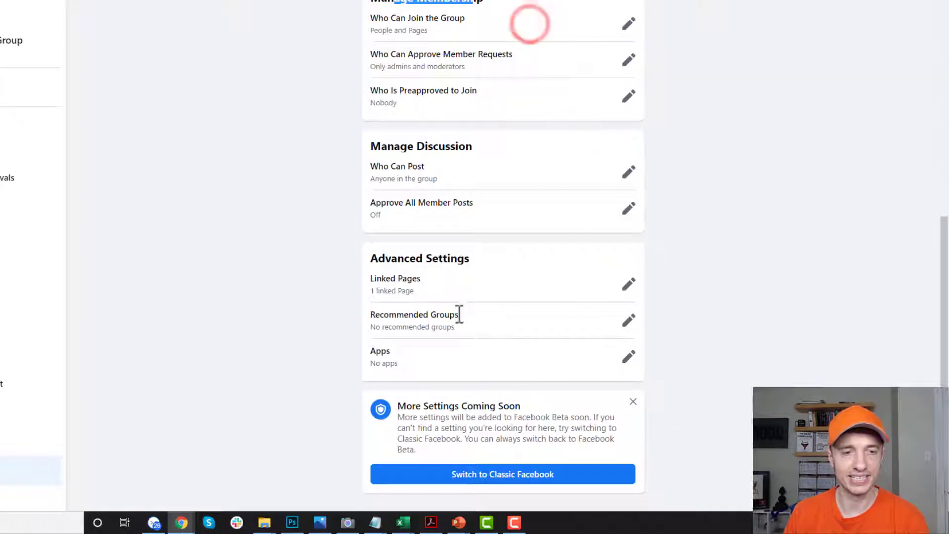
pyautogui.click(627, 321)
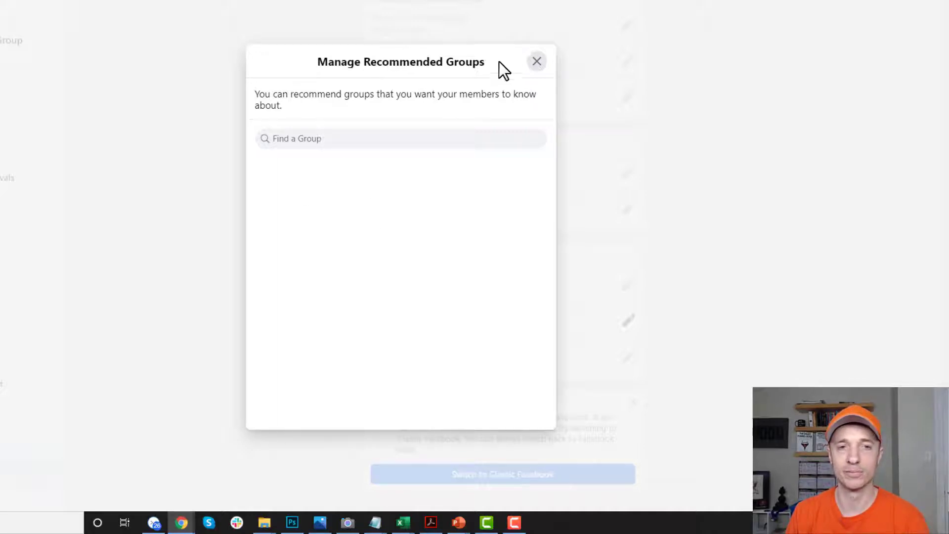
pyautogui.click(536, 59)
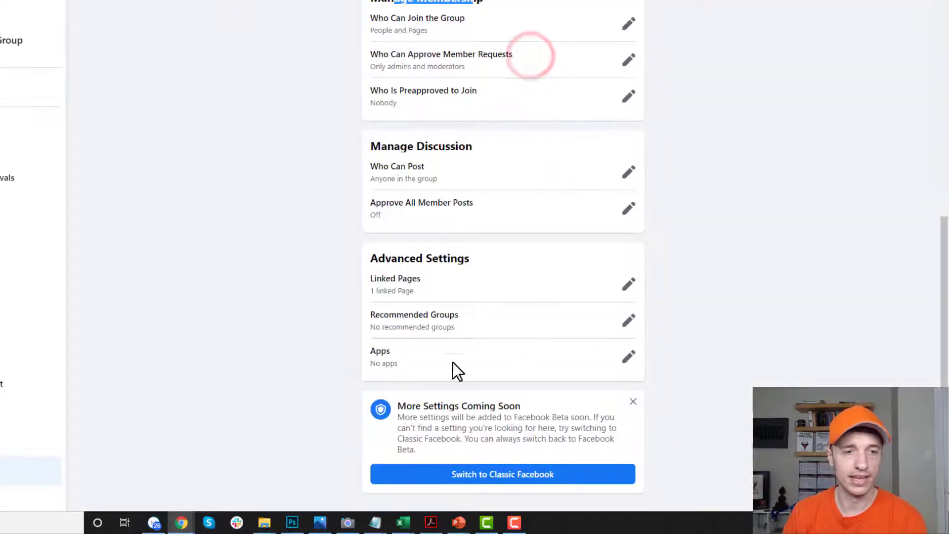
pyautogui.click(630, 358)
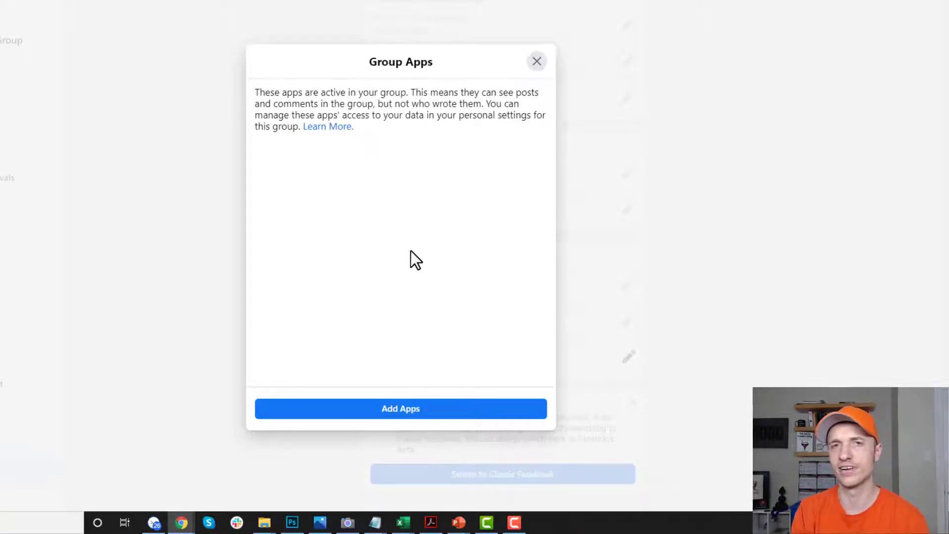
pyautogui.click(537, 61)
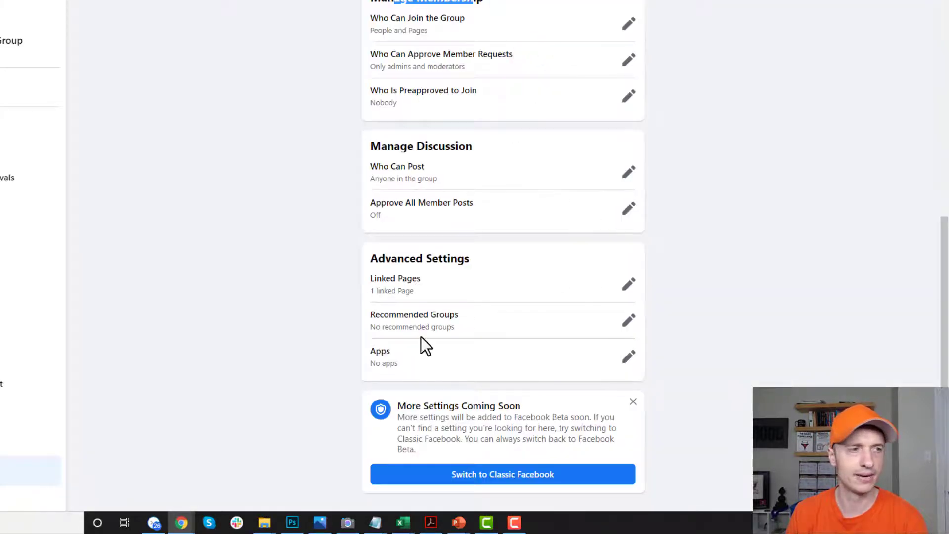
# Add a membership question with a written answer, worded "What email address did you use to purchase the course."
pyautogui.scroll(10, 248, 336)
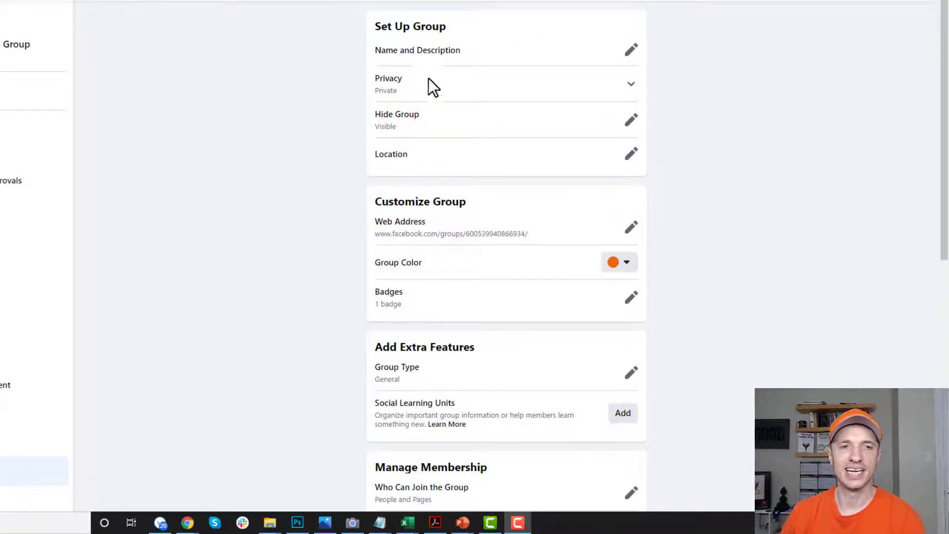
pyautogui.scroll(-3, 443, 193)
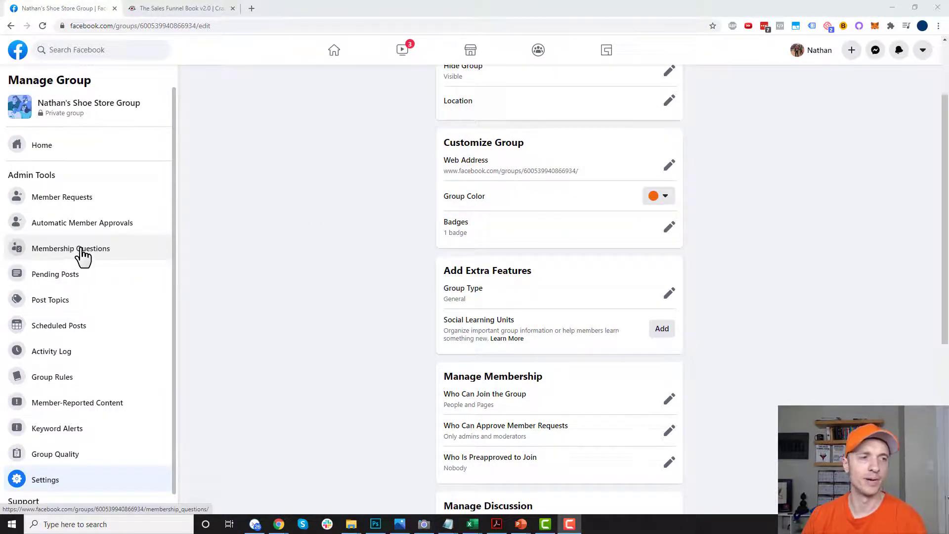
pyautogui.click(76, 253)
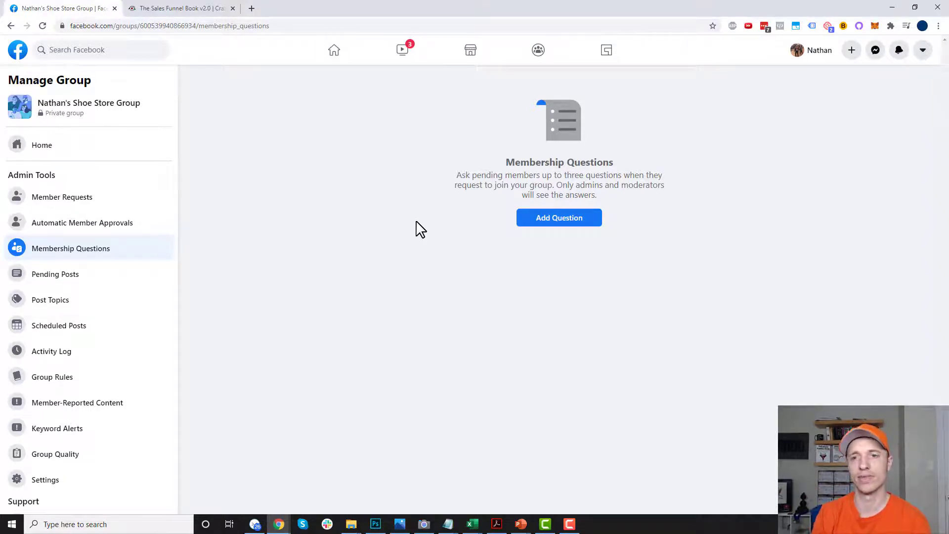
pyautogui.click(561, 219)
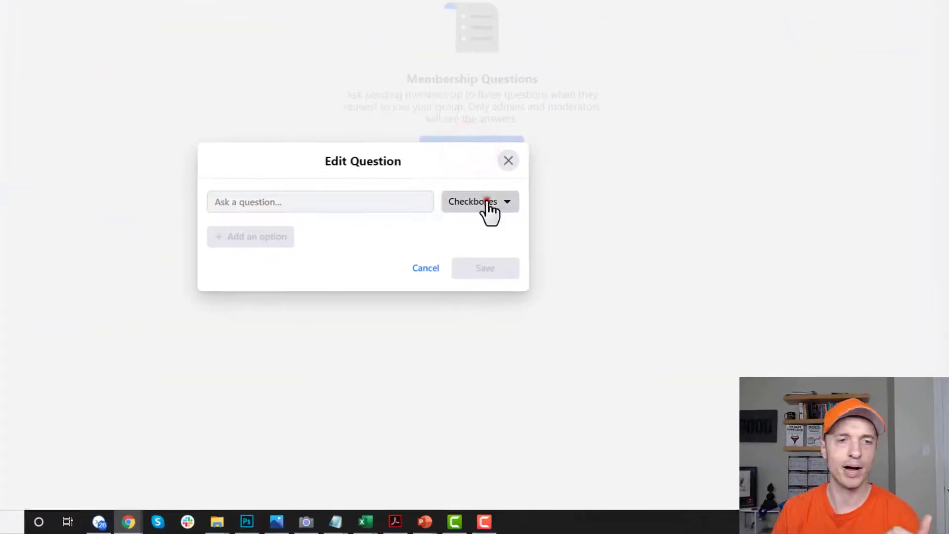
pyautogui.click(484, 202)
pyautogui.click(502, 270)
pyautogui.click(325, 218)
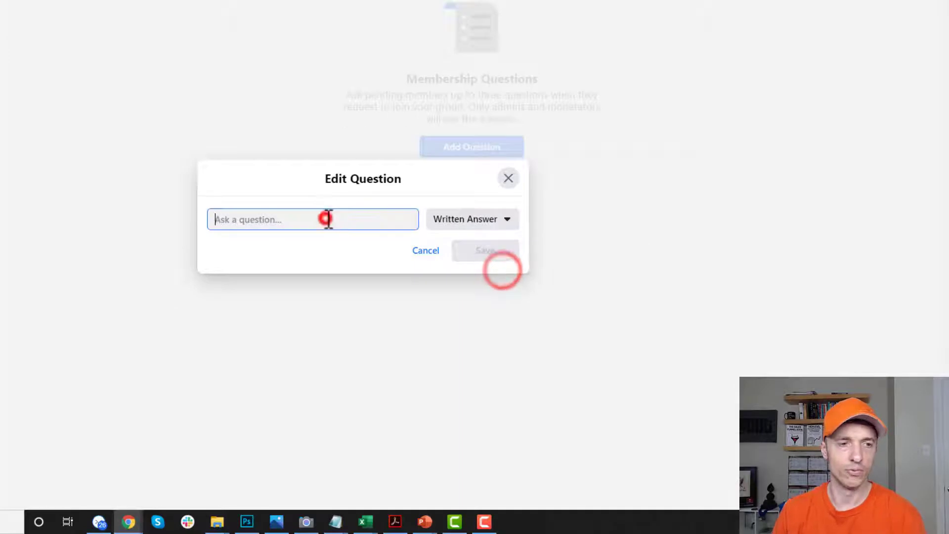
pyautogui.write('What email address did you u')
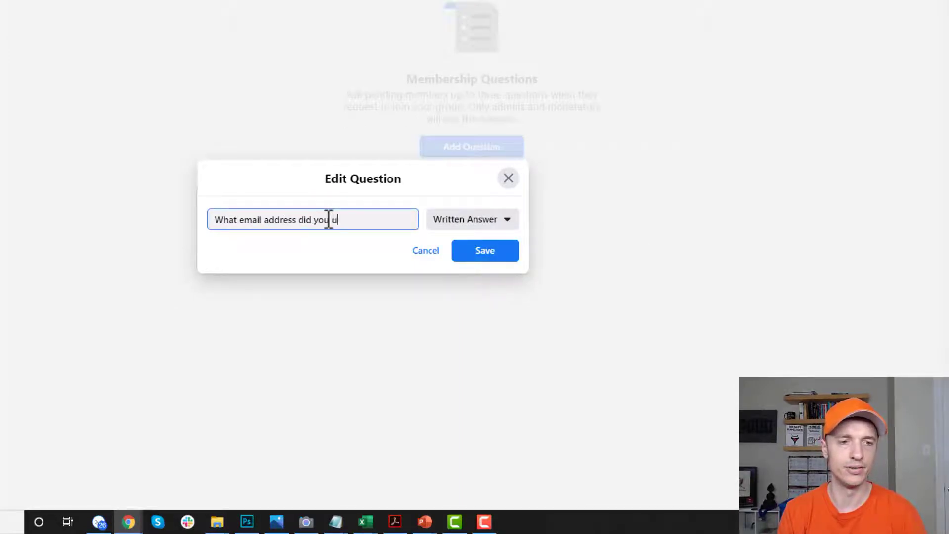
pyautogui.write('se to purchase the course.')
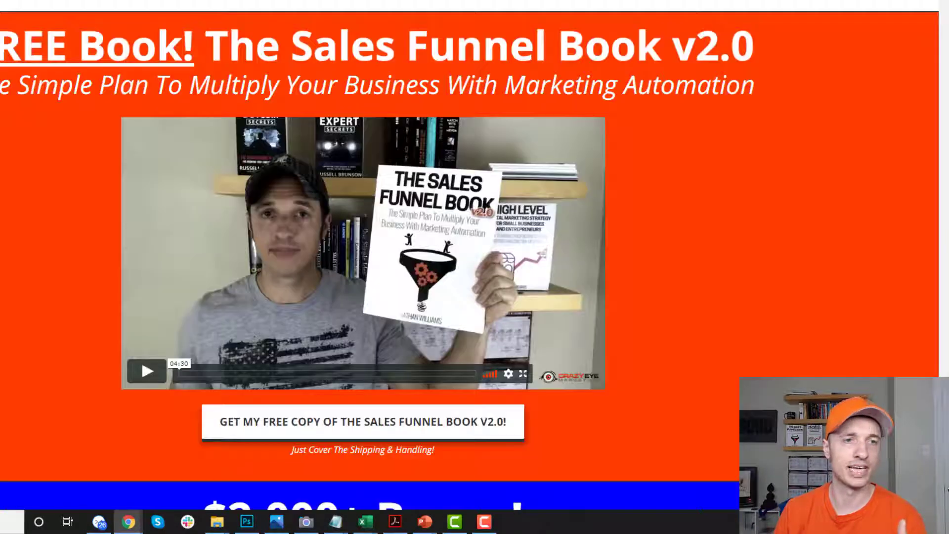
# Switch to The Sales Funnel Book v2.0 page and examine its headline and private Facebook group offer
pyautogui.moveTo(109, 23); pyautogui.dragTo(724, 29)
pyautogui.scroll(-8, 667, 114)
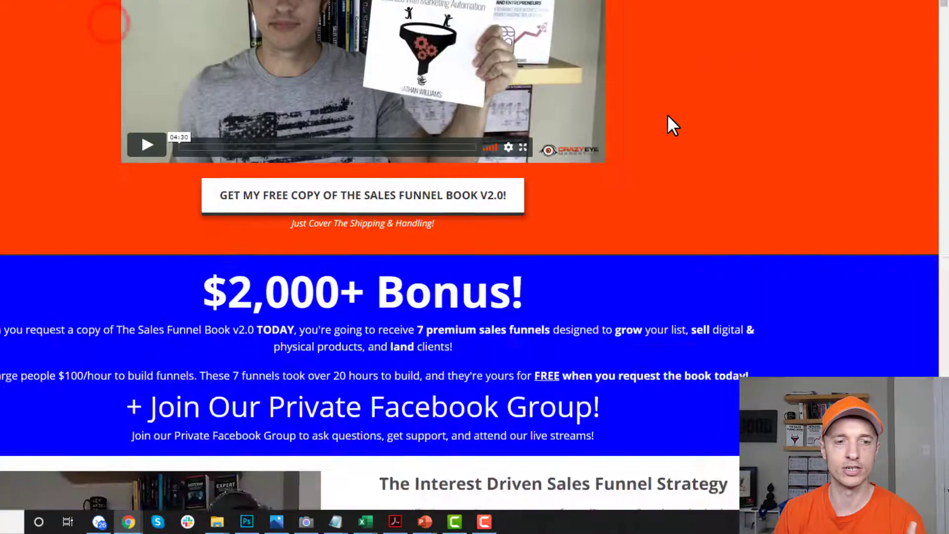
pyautogui.moveTo(117, 147); pyautogui.dragTo(630, 160)
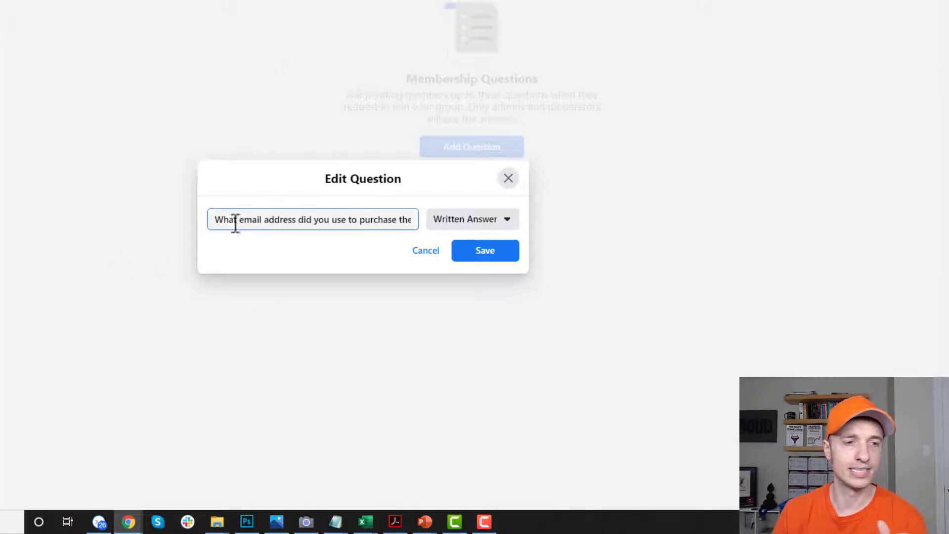
# Return to the membership question about the purchase email address and save it
pyautogui.moveTo(221, 219); pyautogui.dragTo(415, 219)
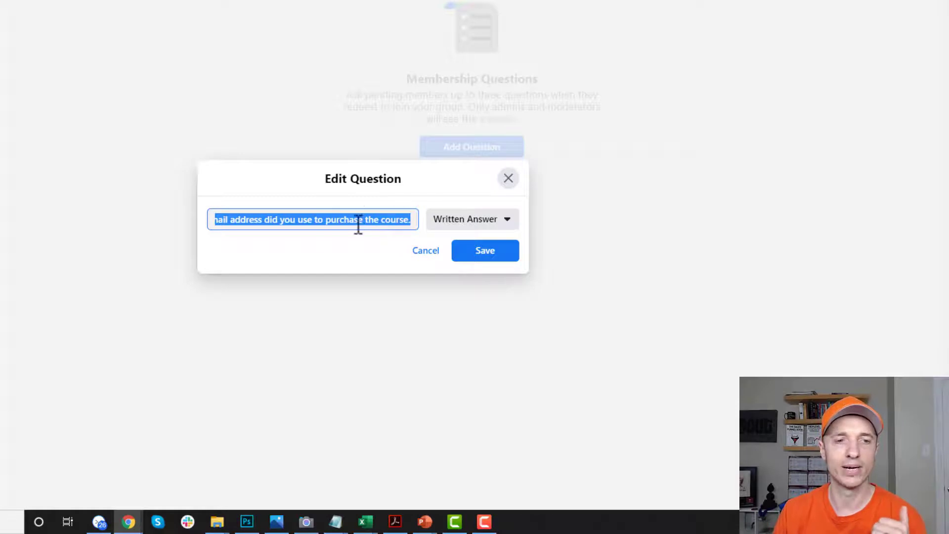
pyautogui.click(485, 257)
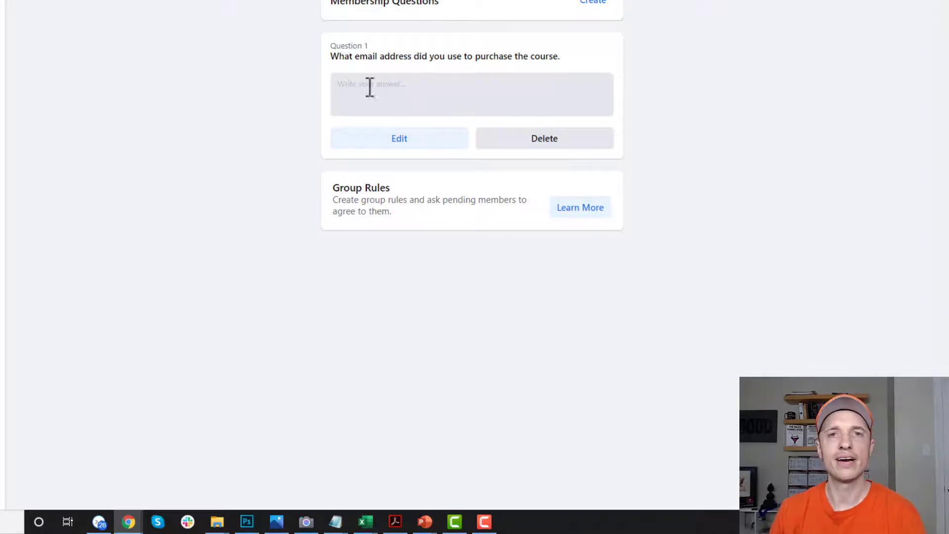
# Create a group rule titled "The first rule of fight club is..." with the description "You do not talk about Fight Club."
pyautogui.click(55, 381)
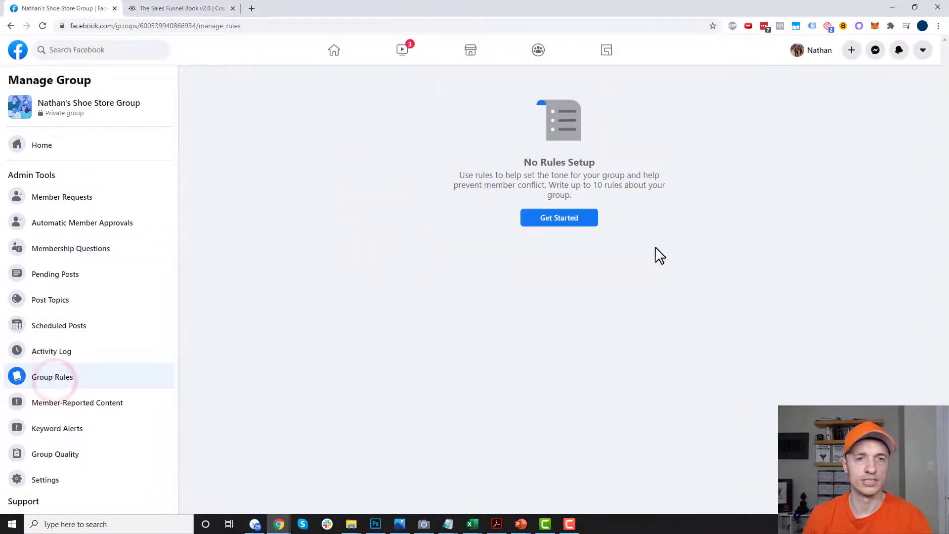
pyautogui.click(573, 220)
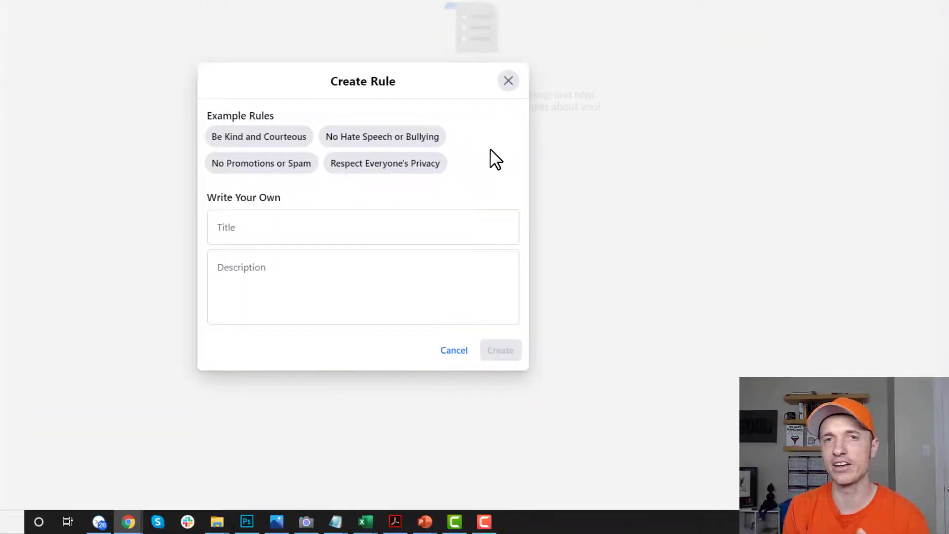
pyautogui.click(251, 235)
pyautogui.click(377, 197)
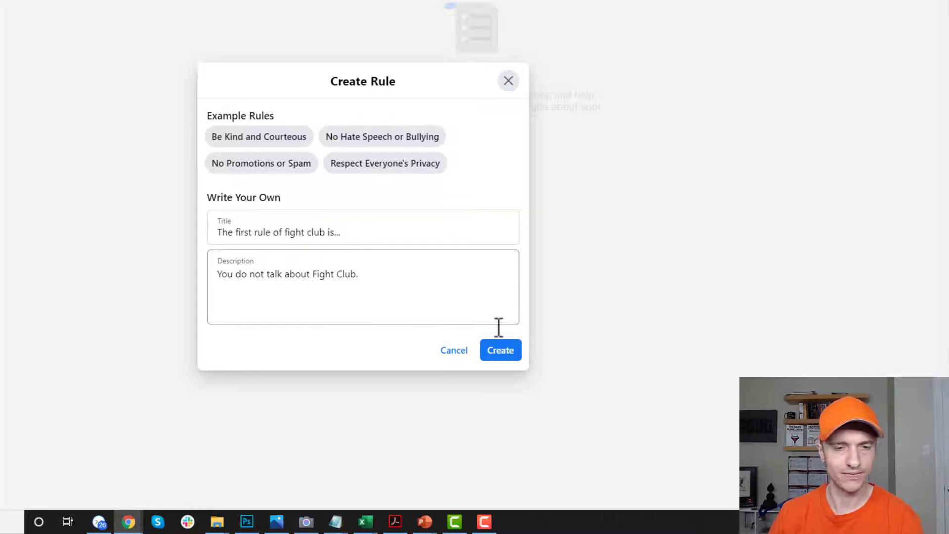
pyautogui.click(502, 352)
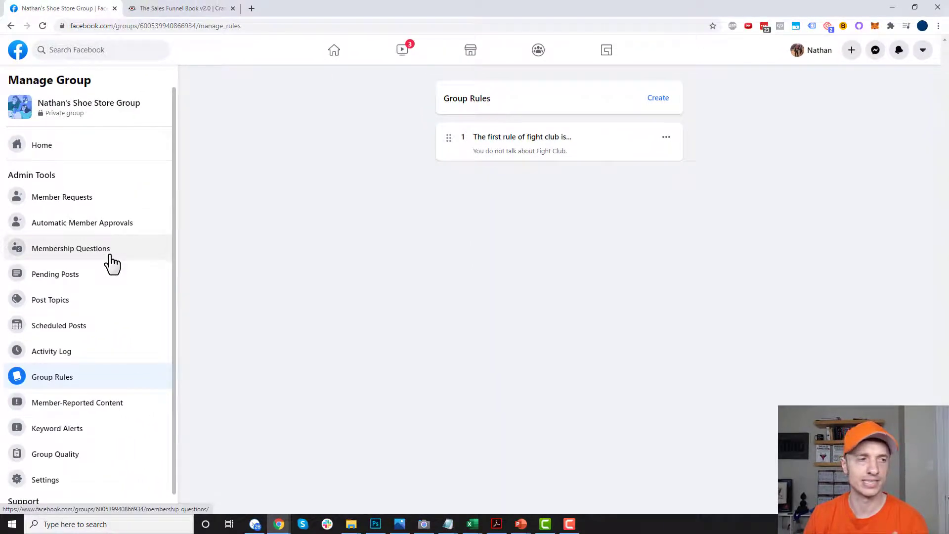
# Try the membership questions, current city and friends requirements for automatic member approvals, clear them and leave without confirming
pyautogui.click(103, 227)
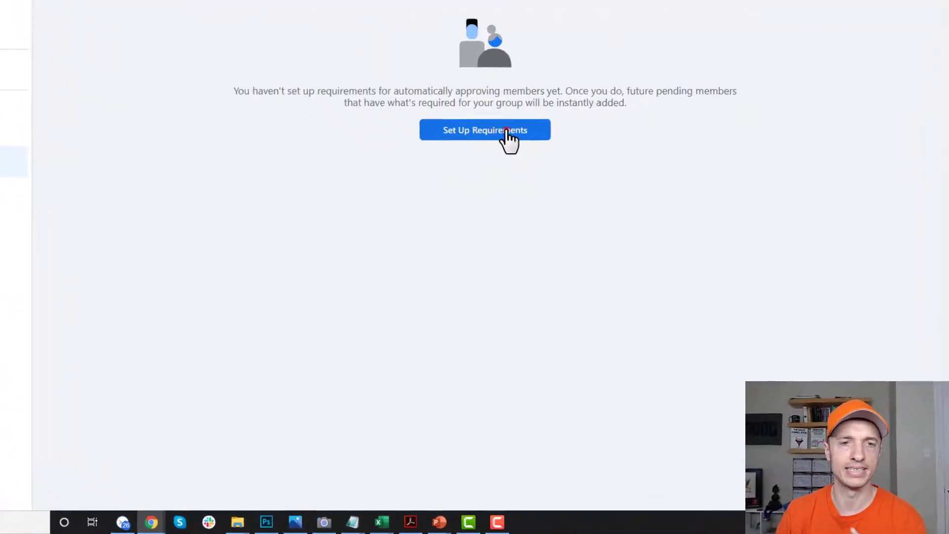
pyautogui.click(570, 196)
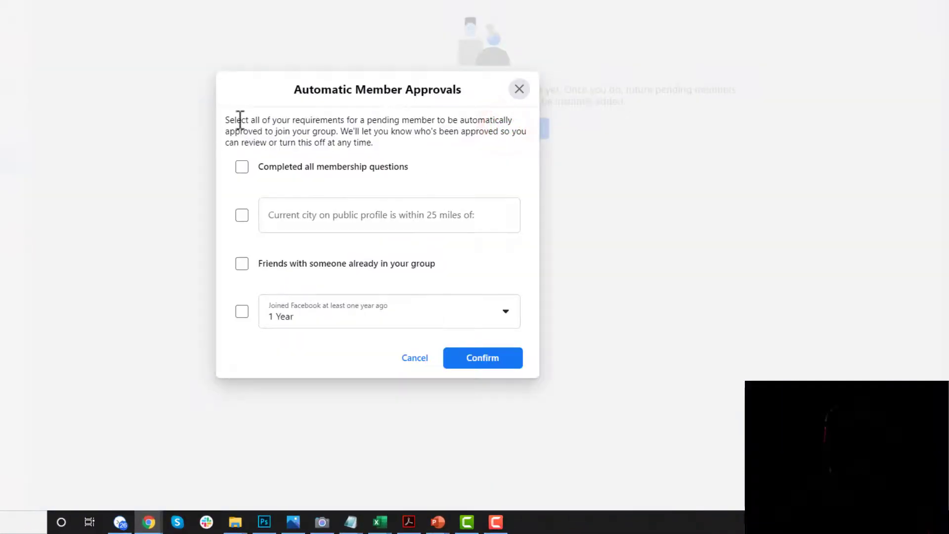
pyautogui.moveTo(335, 91); pyautogui.dragTo(499, 98)
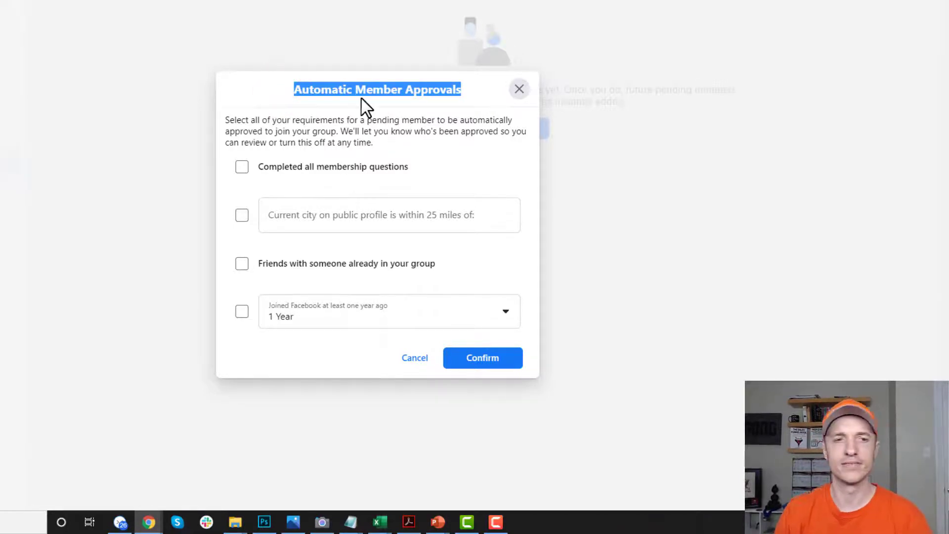
pyautogui.click(242, 168)
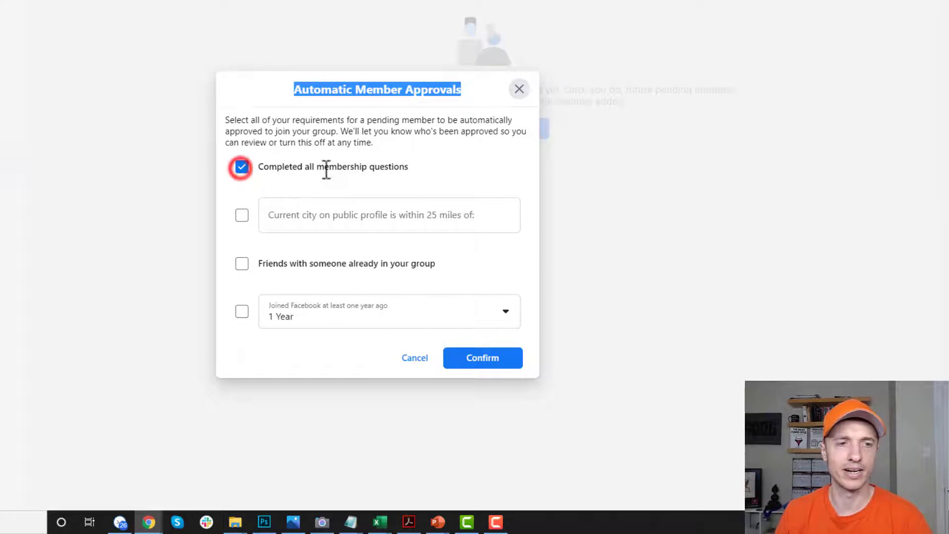
pyautogui.click(242, 215)
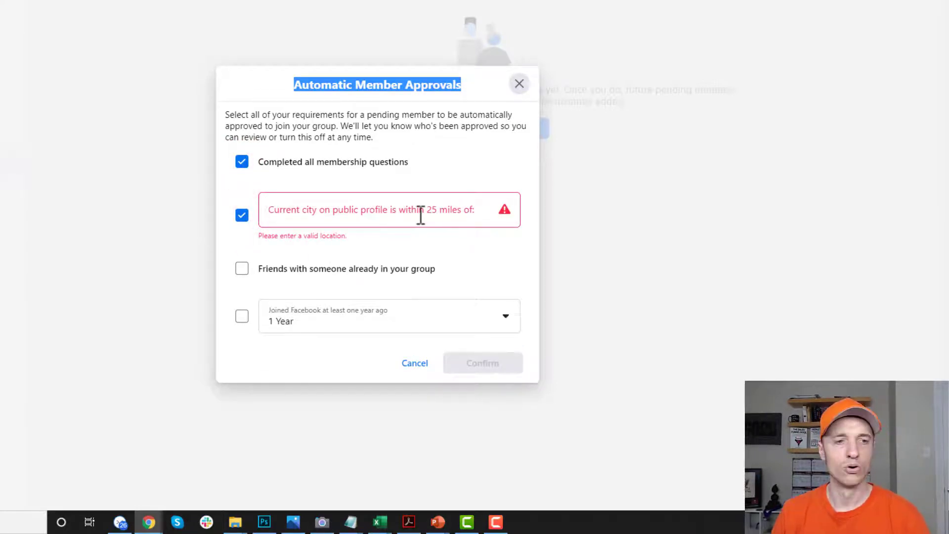
pyautogui.click(313, 267)
pyautogui.click(242, 269)
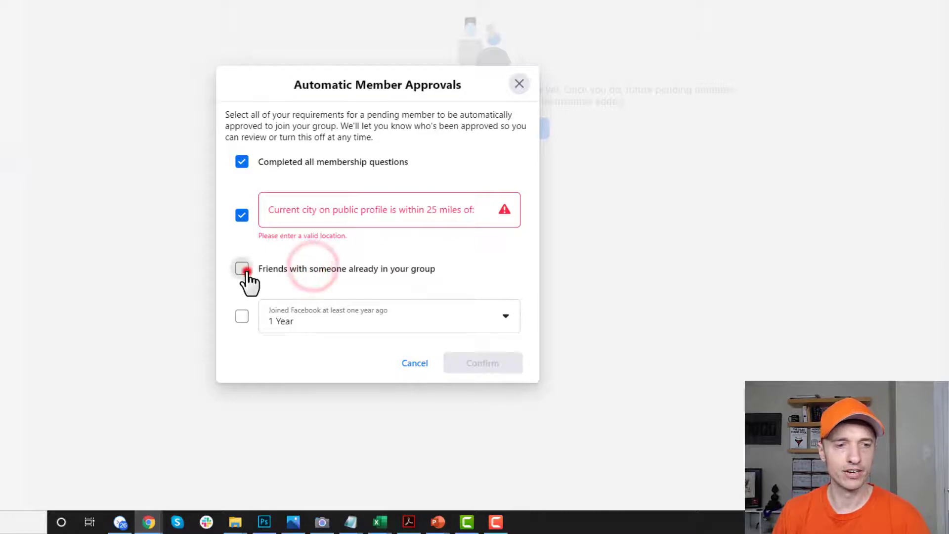
pyautogui.click(325, 321)
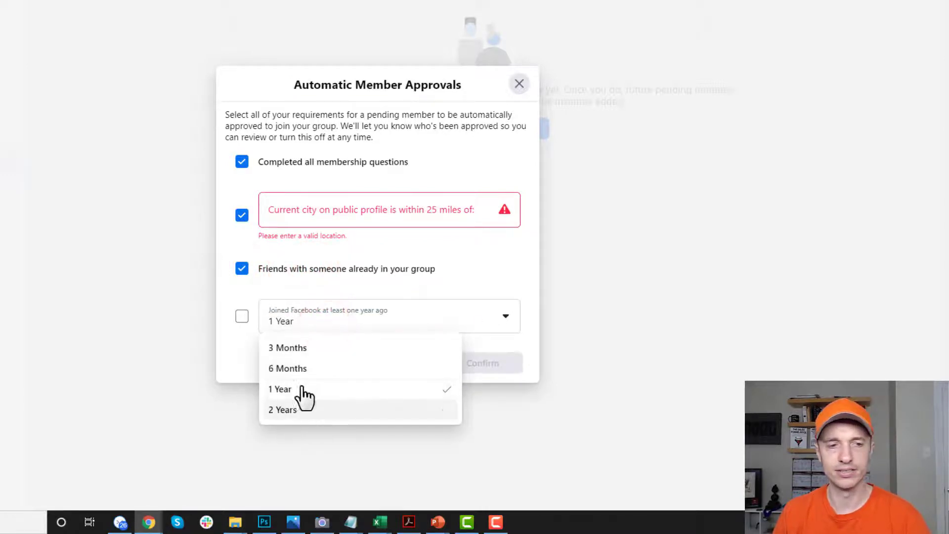
pyautogui.click(242, 268)
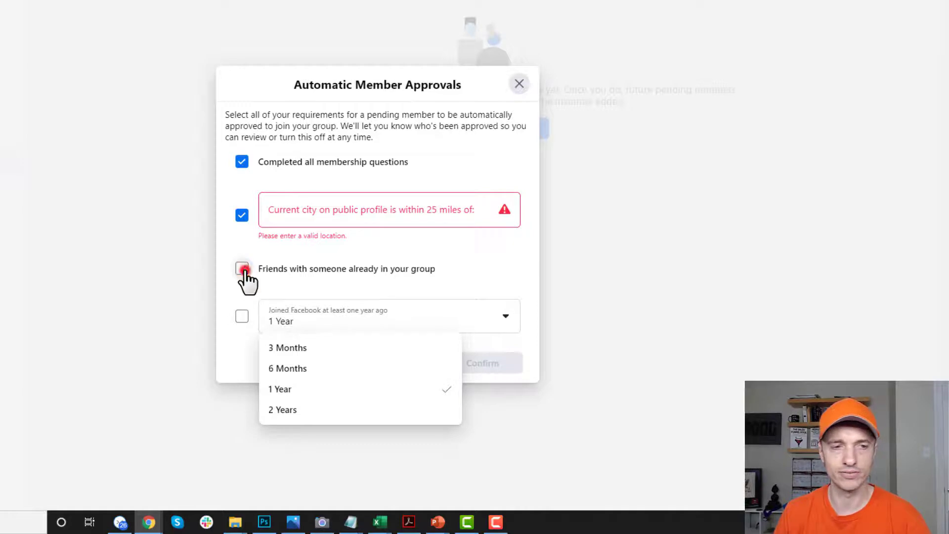
pyautogui.click(242, 215)
pyautogui.click(242, 166)
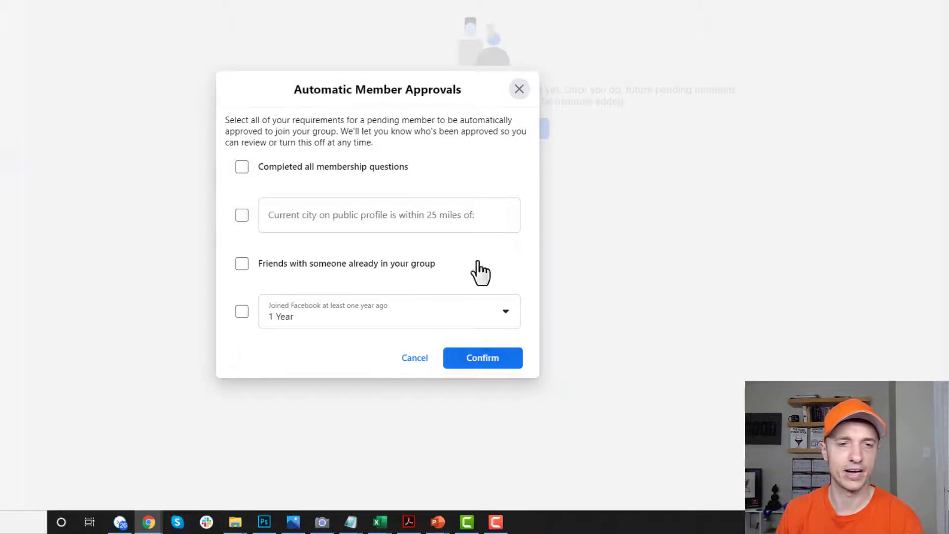
pyautogui.click(518, 90)
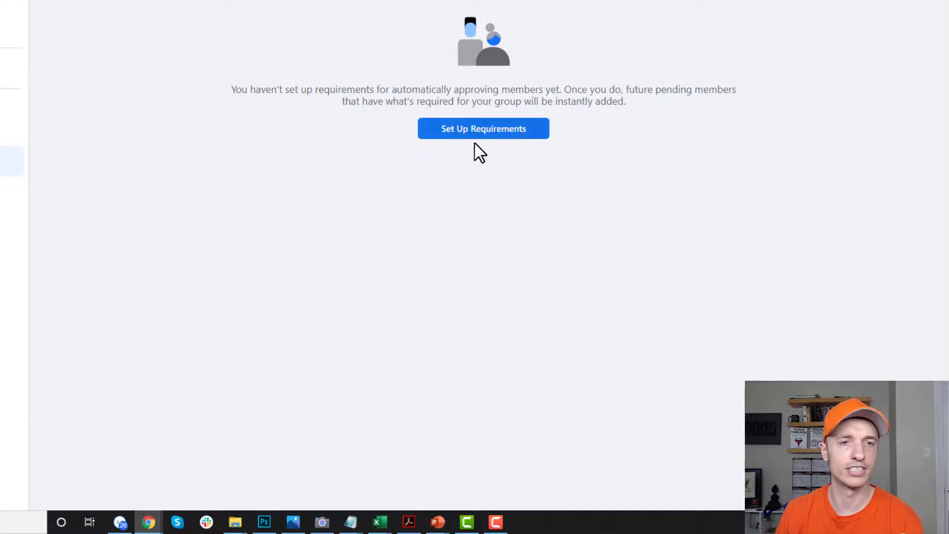
# Review the group's member requests and the filters available for pending members
pyautogui.click(79, 196)
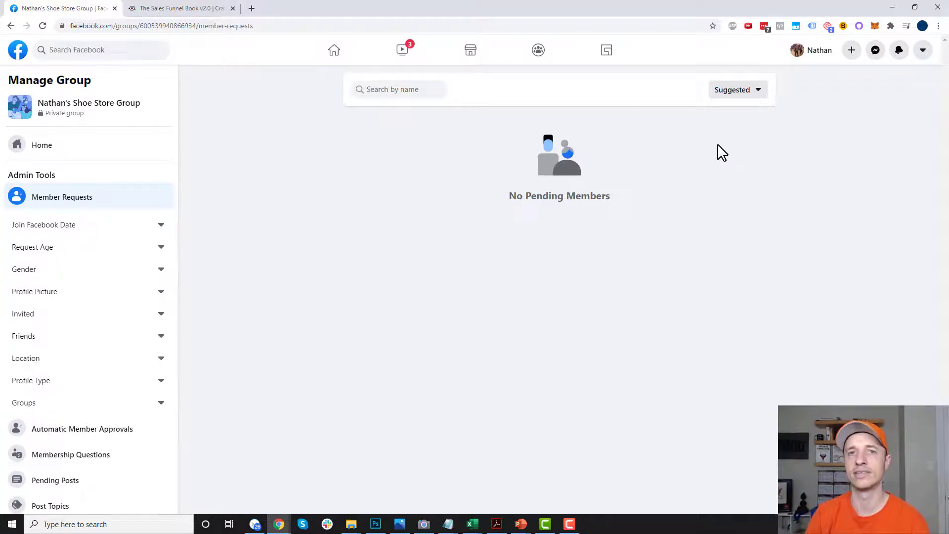
pyautogui.scroll(-1, 4, 218)
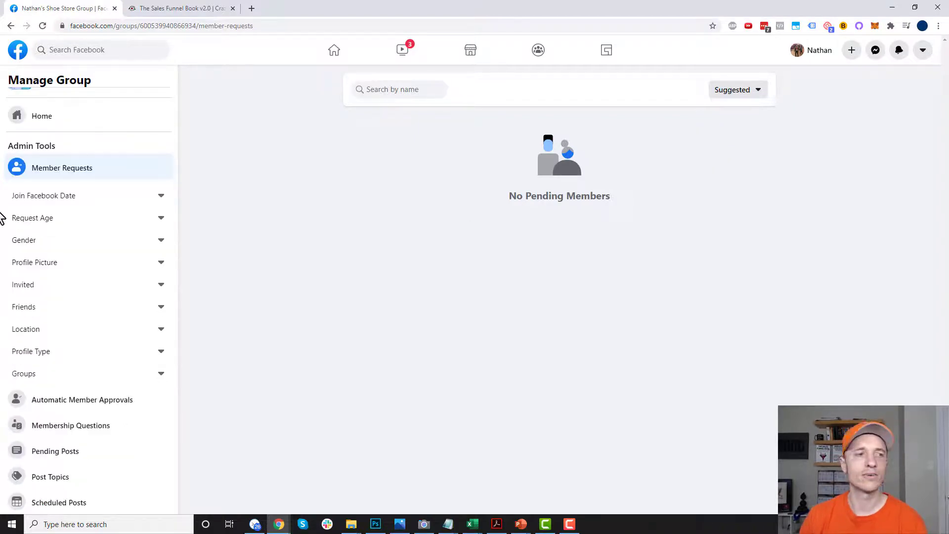
pyautogui.scroll(-2, 78, 313)
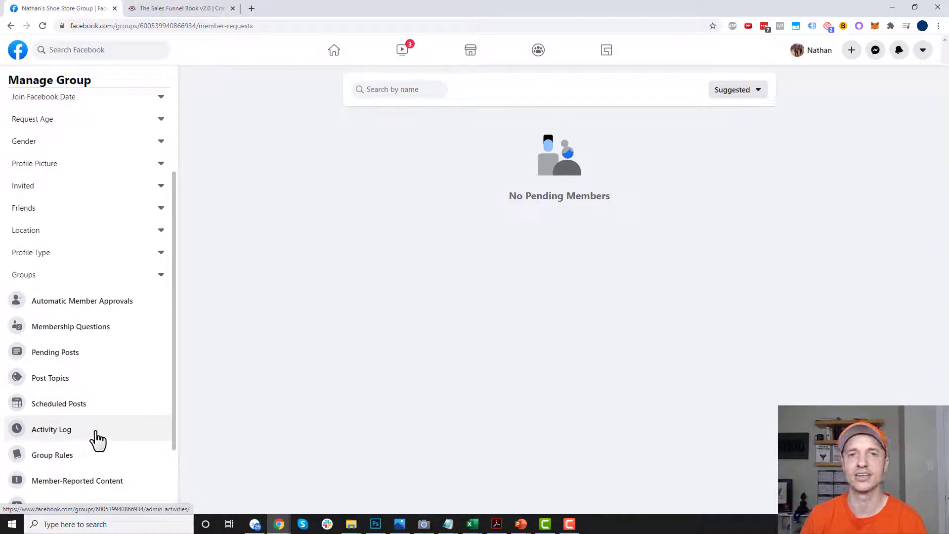
pyautogui.scroll(3, 97, 440)
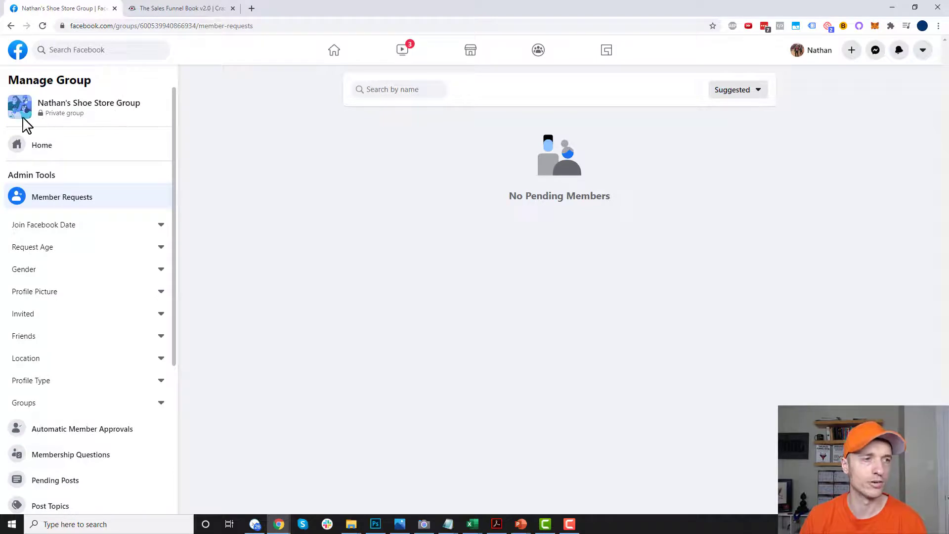
# Publish a post on the group's home page reading "Welcome to the group!" on the pink background with orange fruit
pyautogui.click(45, 149)
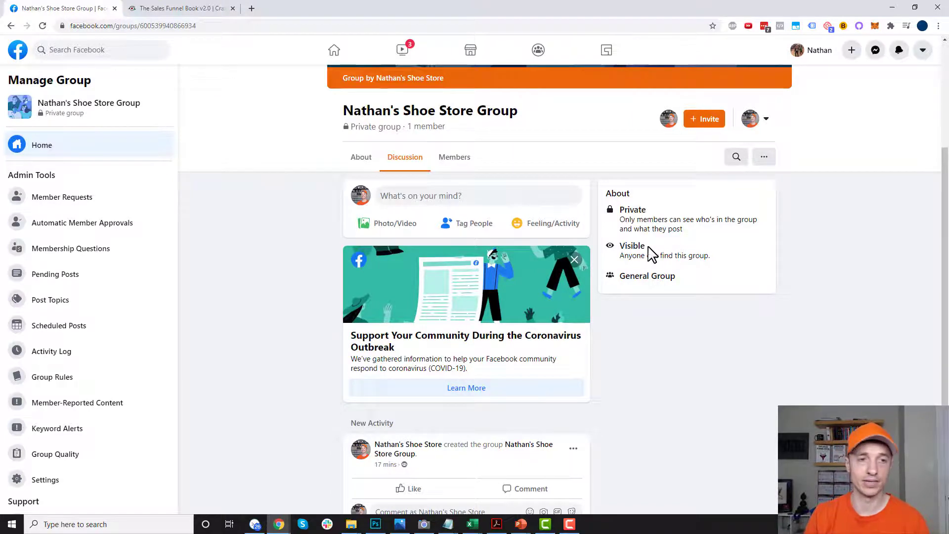
pyautogui.click(418, 197)
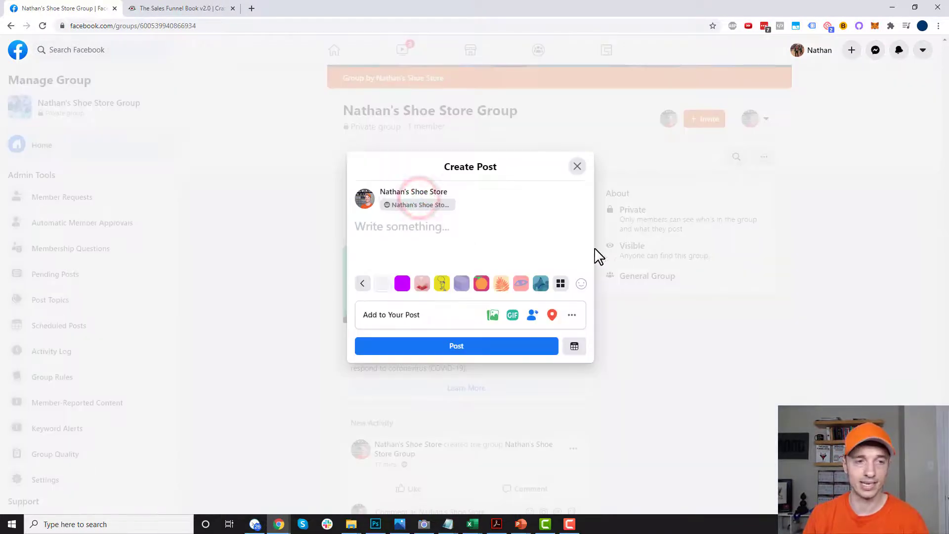
pyautogui.write('Welcome to the group!')
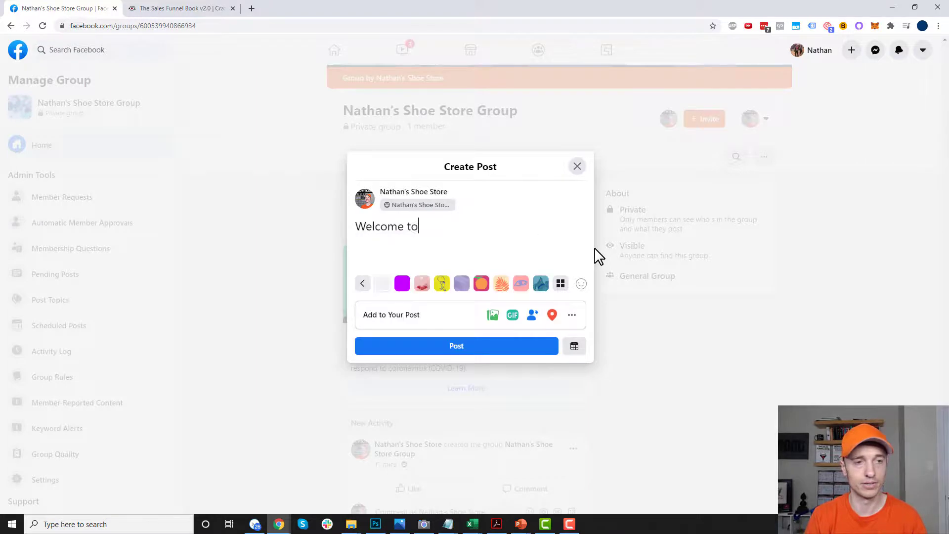
pyautogui.click(481, 286)
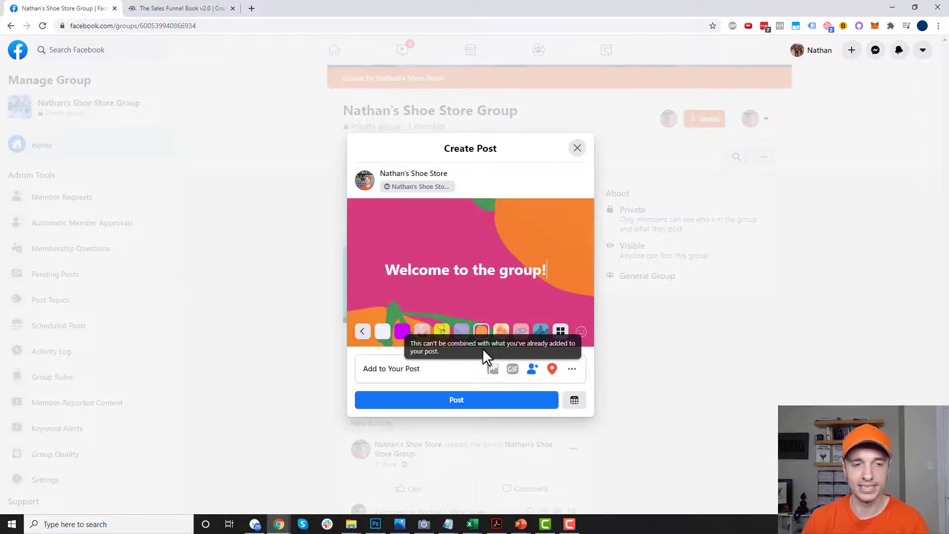
pyautogui.click(382, 332)
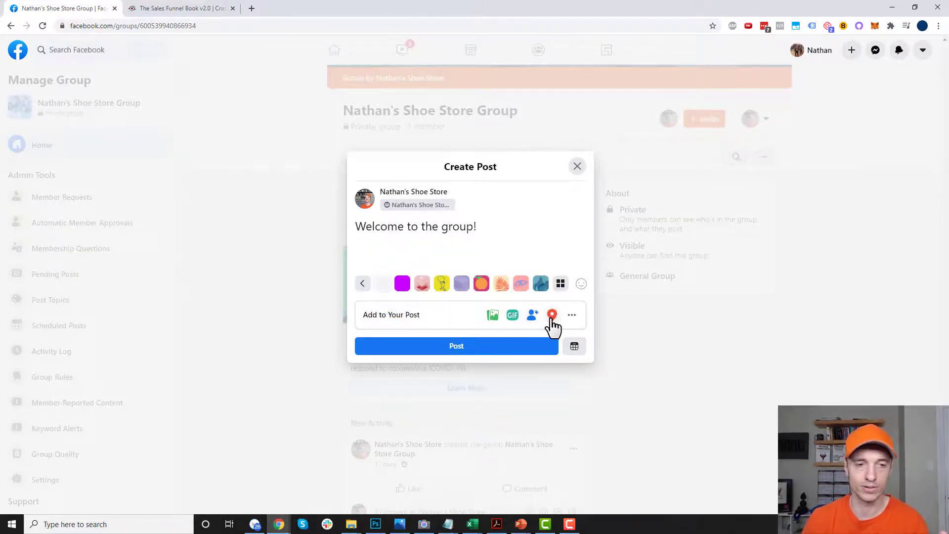
pyautogui.click(572, 316)
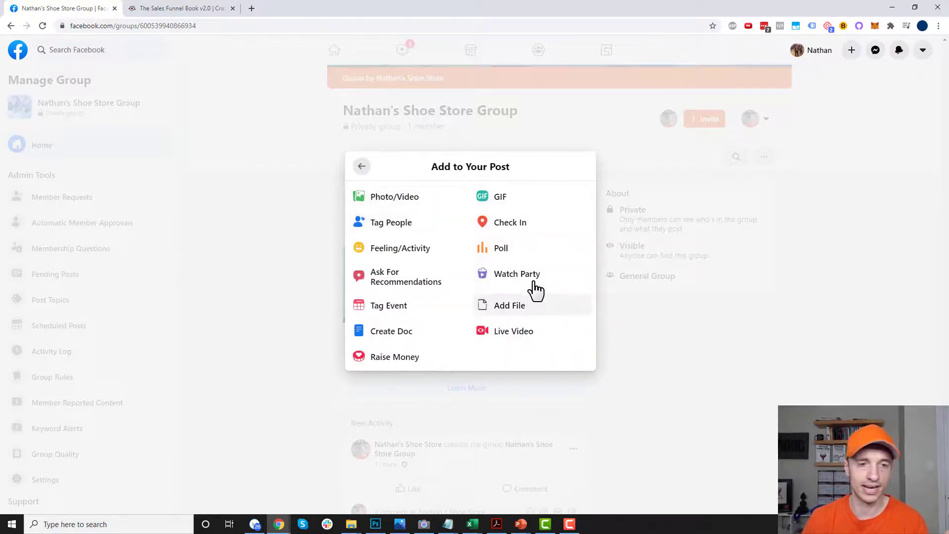
pyautogui.click(361, 166)
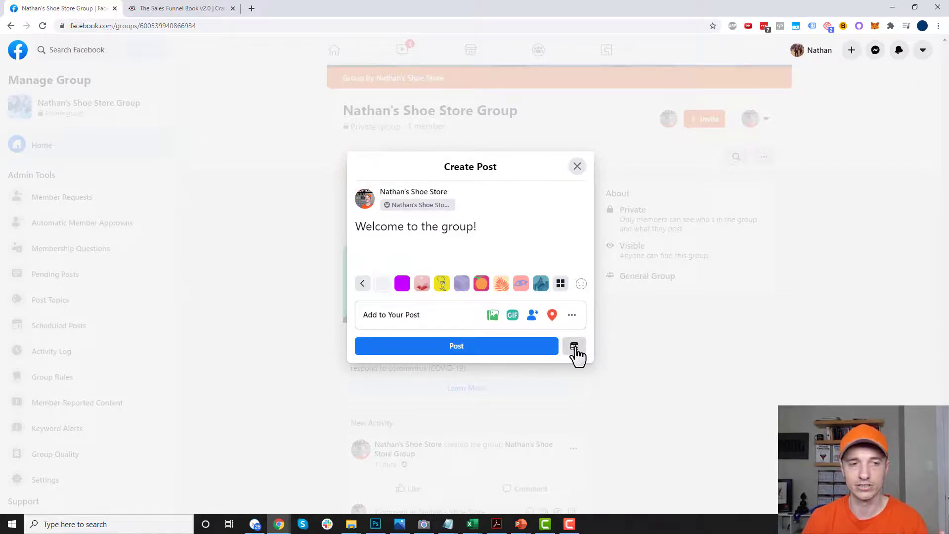
pyautogui.click(480, 286)
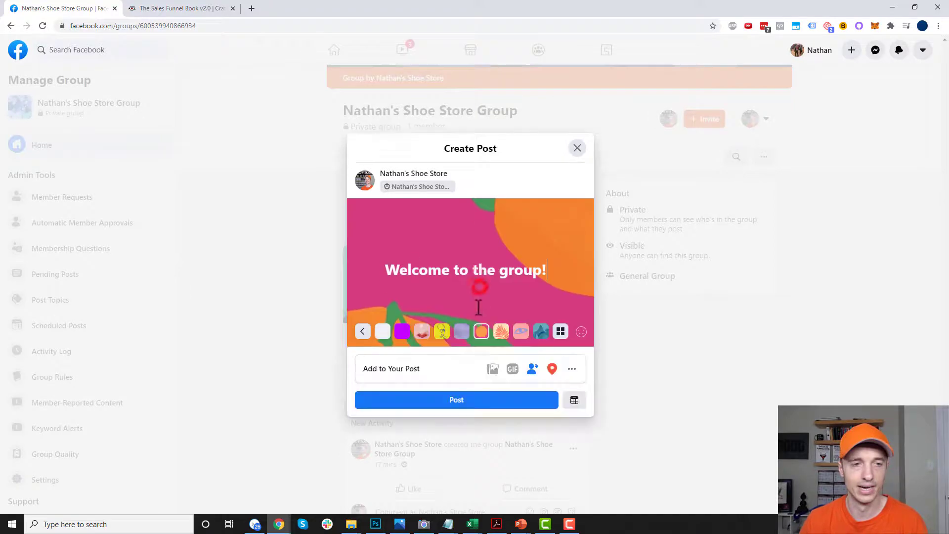
pyautogui.click(477, 402)
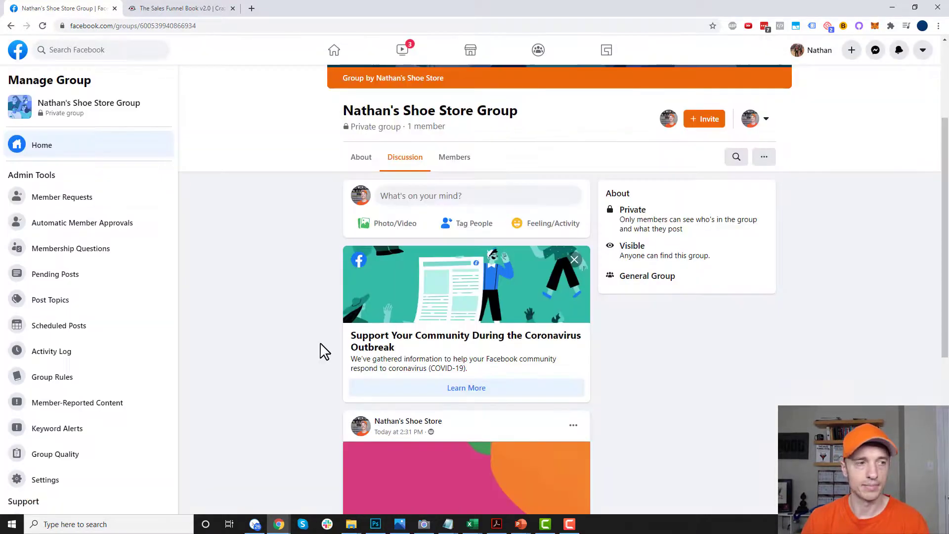
# Mark the "Welcome to the group!" post as an announcement
pyautogui.scroll(-1, 355, 349)
pyautogui.scroll(-2, 391, 346)
pyautogui.click(574, 278)
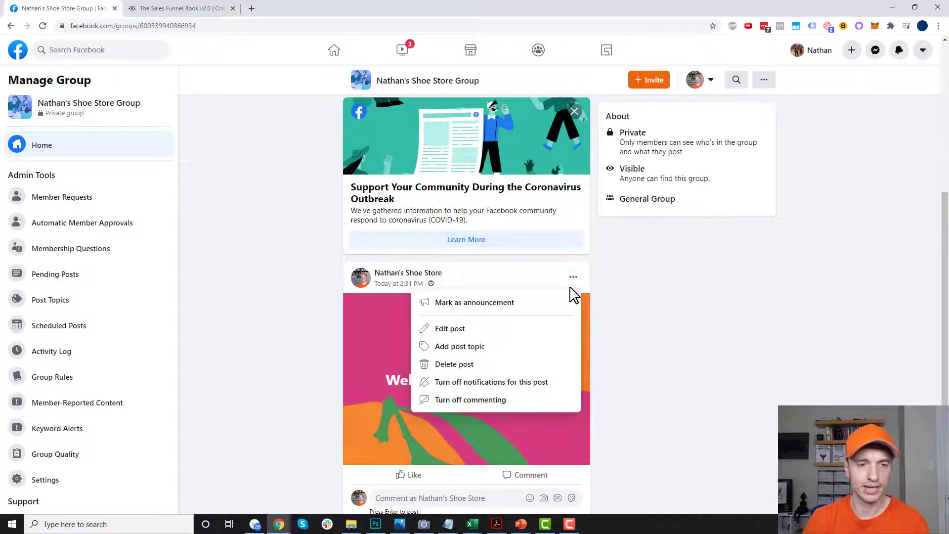
pyautogui.click(475, 305)
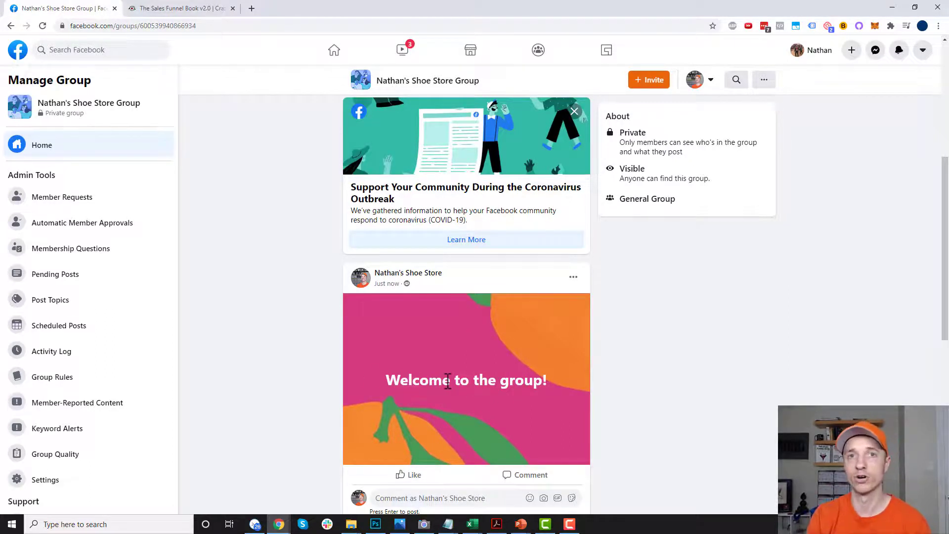
# Examine the announced welcome post's text and its available post options without changing them
pyautogui.moveTo(387, 380); pyautogui.dragTo(617, 387)
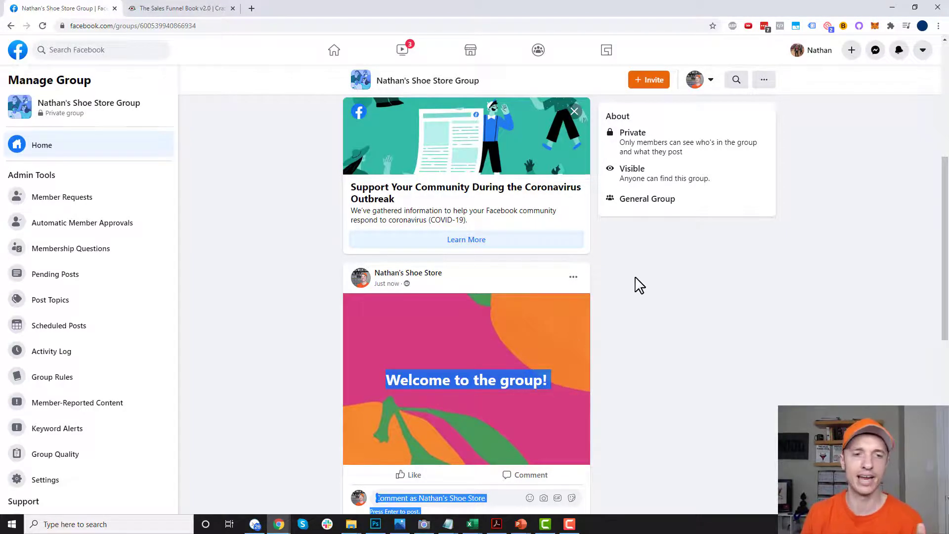
pyautogui.click(573, 277)
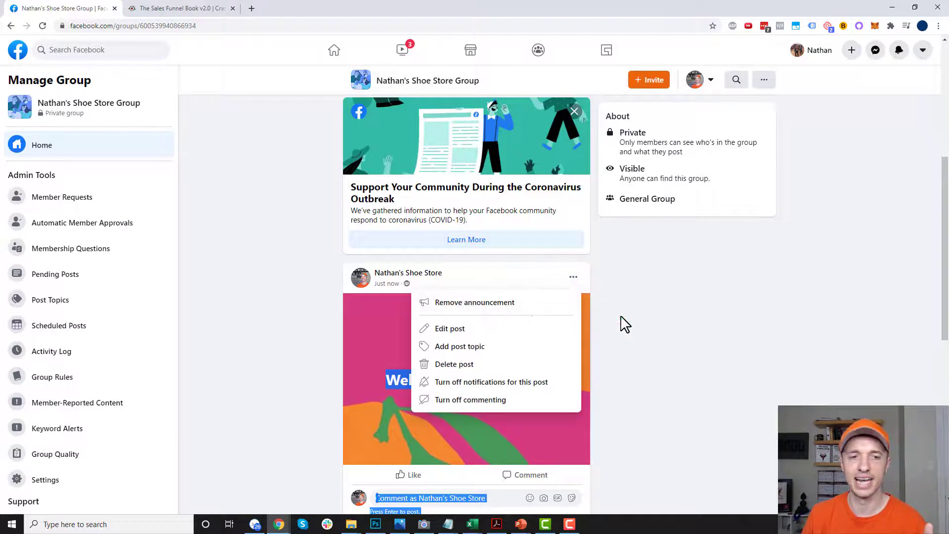
pyautogui.click(690, 312)
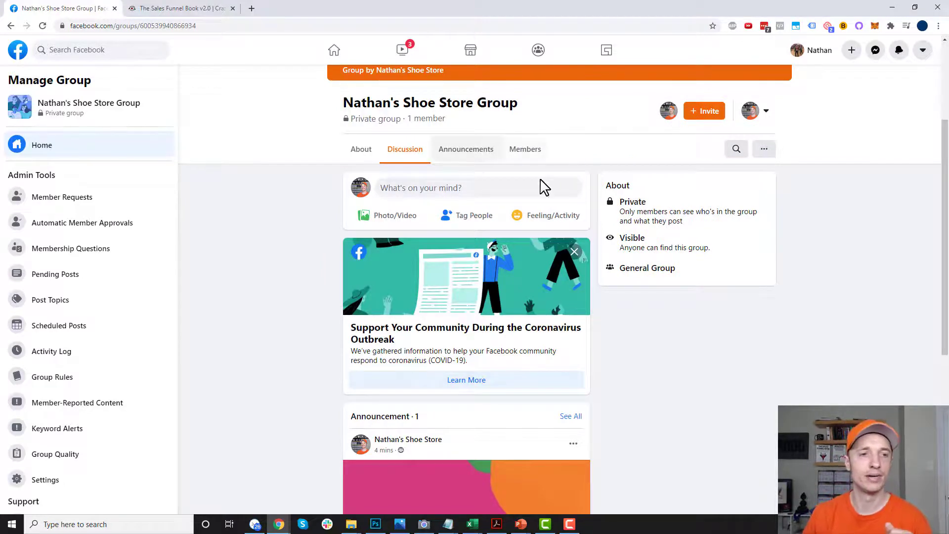
# Check which page identity a new group post is written under, and close the empty post
pyautogui.click(497, 188)
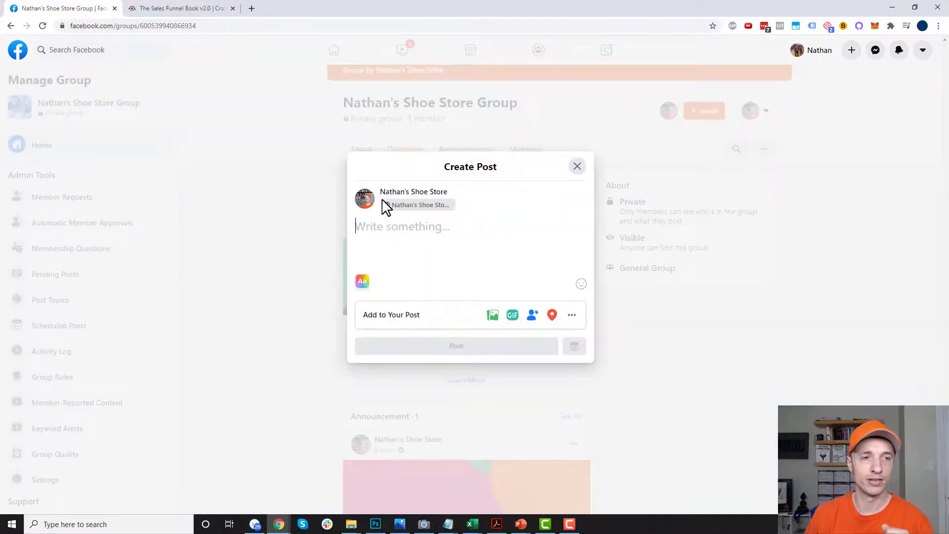
pyautogui.moveTo(381, 192); pyautogui.dragTo(466, 206)
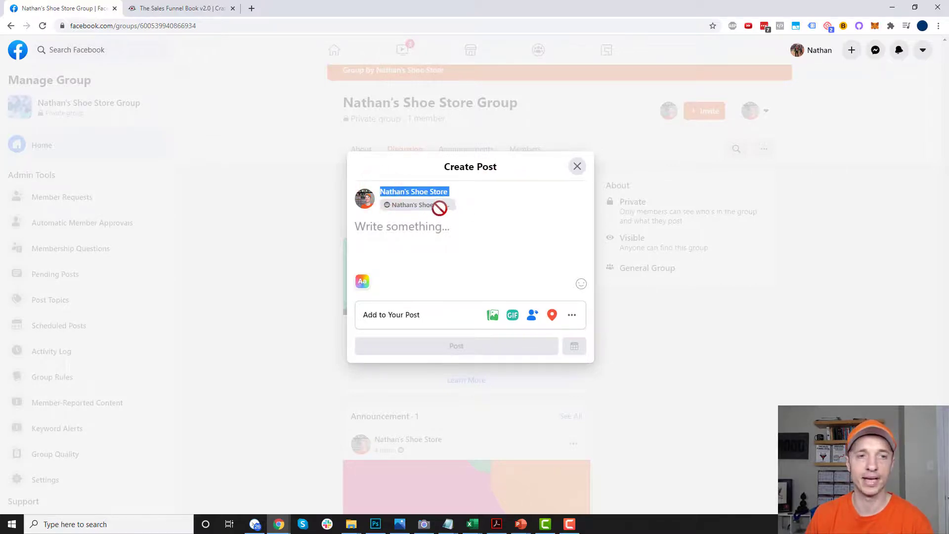
pyautogui.click(578, 171)
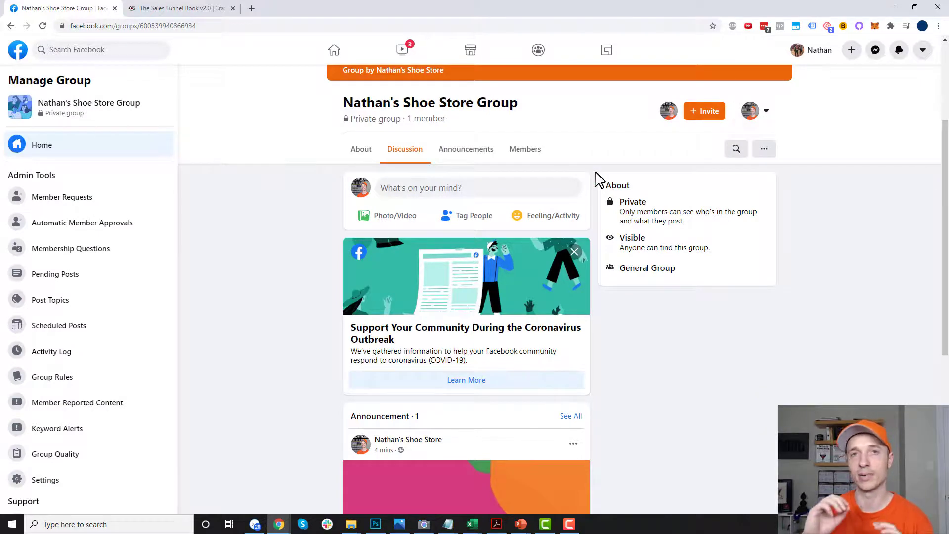
# Switch the group interaction identity to the personal profile and accept the page's invitation to join the group
pyautogui.click(761, 111)
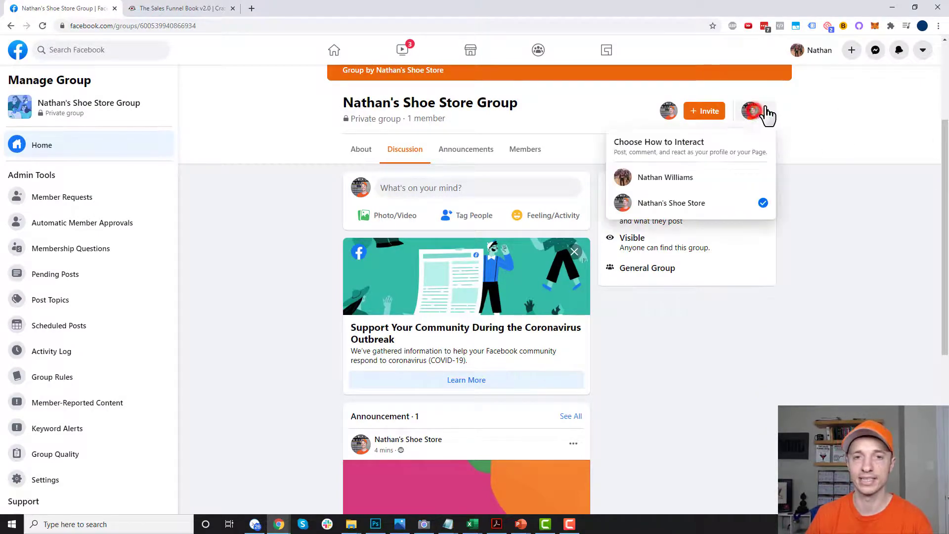
pyautogui.click(669, 184)
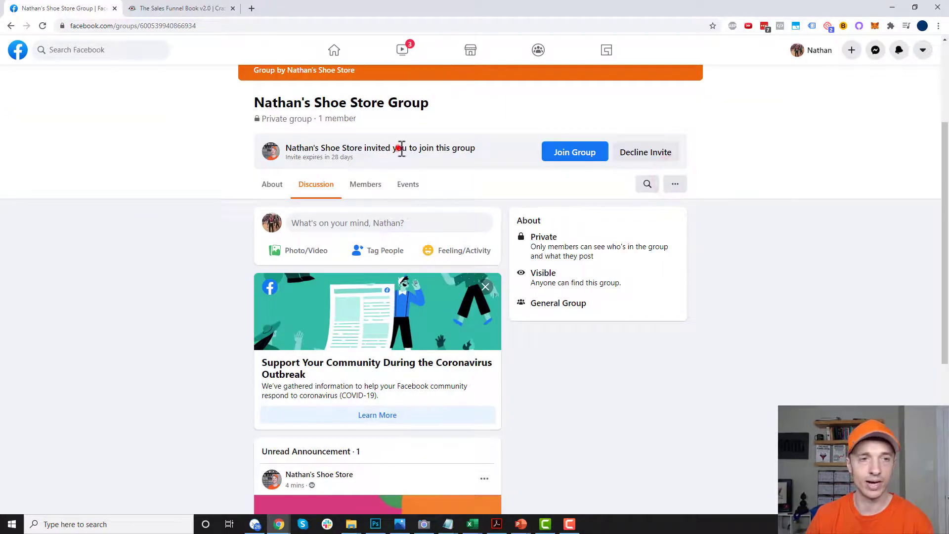
pyautogui.moveTo(399, 148); pyautogui.dragTo(636, 151)
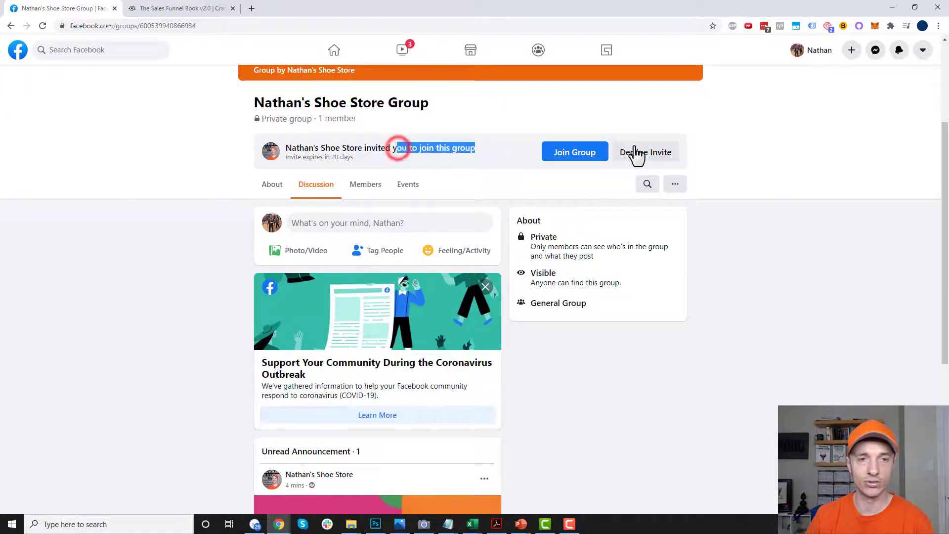
pyautogui.click(576, 154)
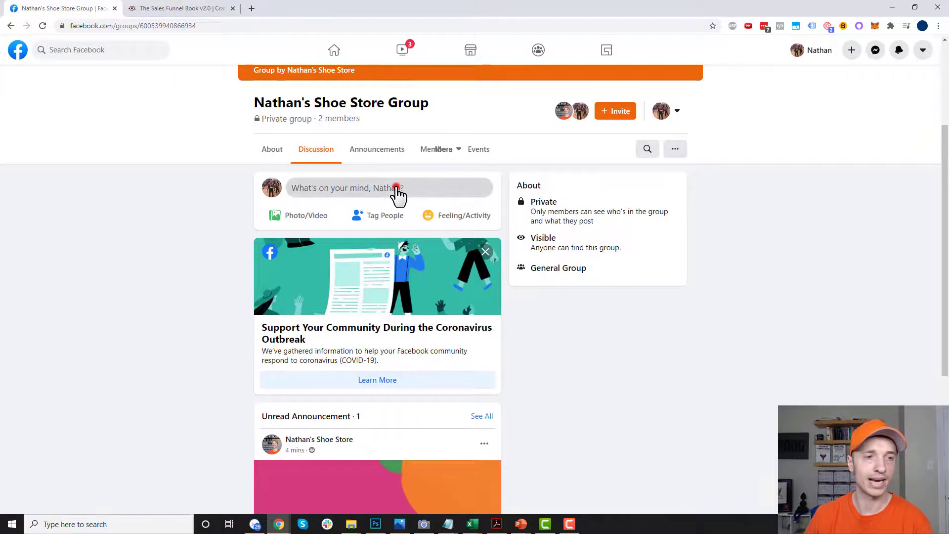
# Publish a group post reading "Hi, happy to be here!" from the personal profile and view its Founding Members badge details
pyautogui.click(396, 185)
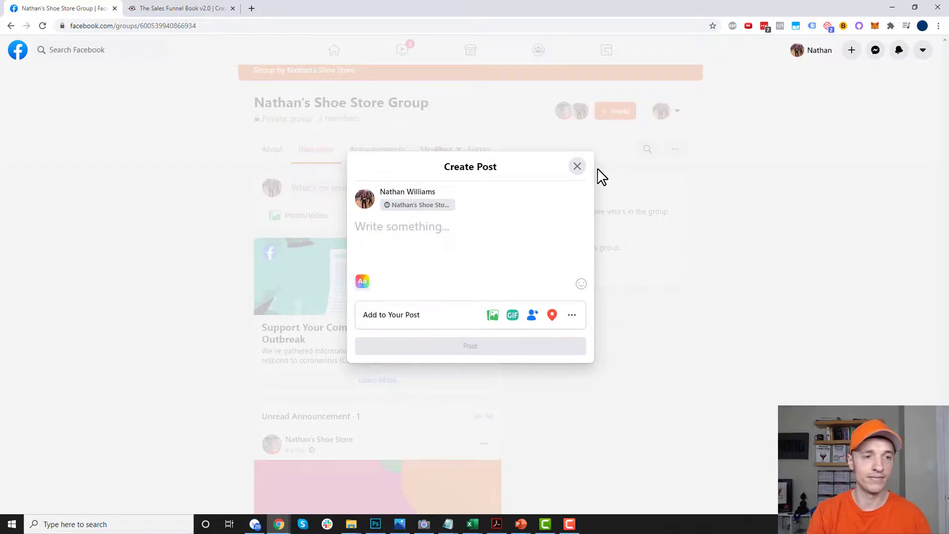
pyautogui.write('Hi, happy to be here!')
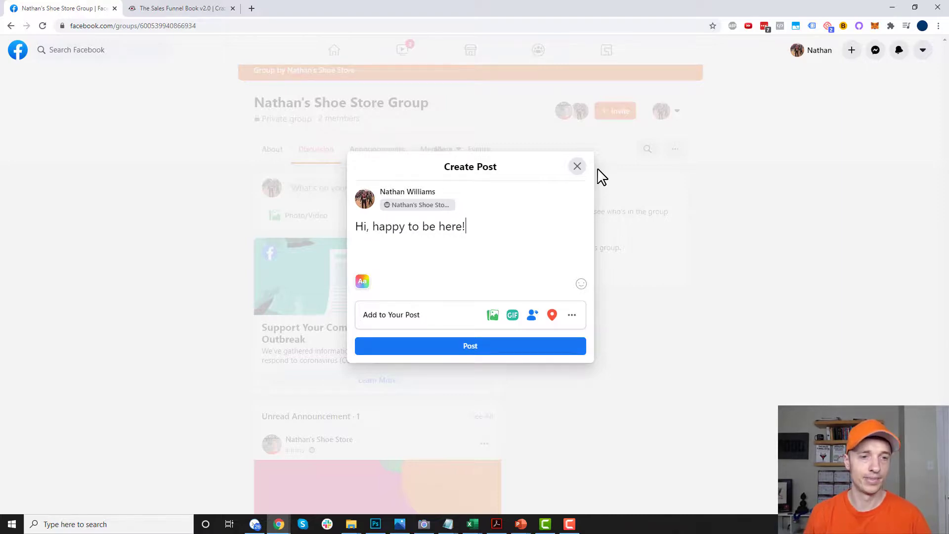
pyautogui.click(476, 346)
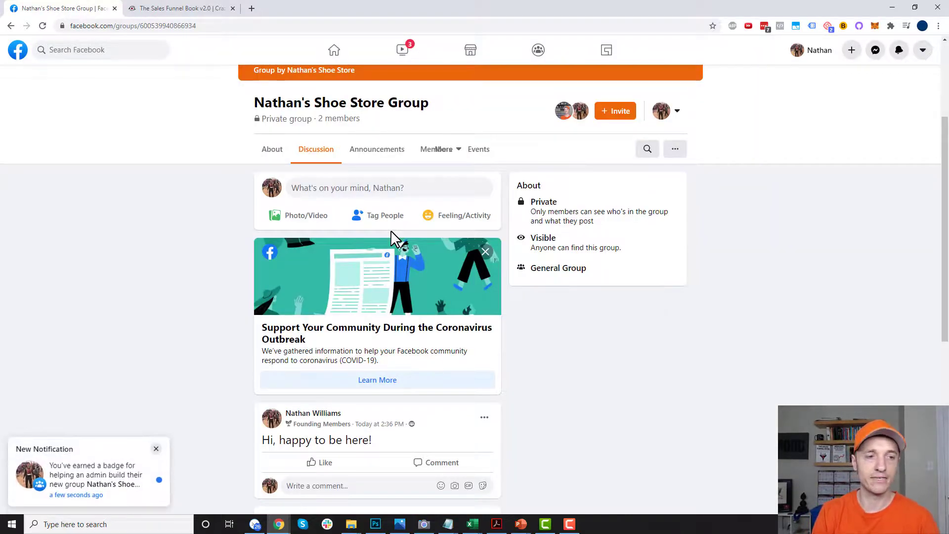
pyautogui.scroll(-5, 360, 324)
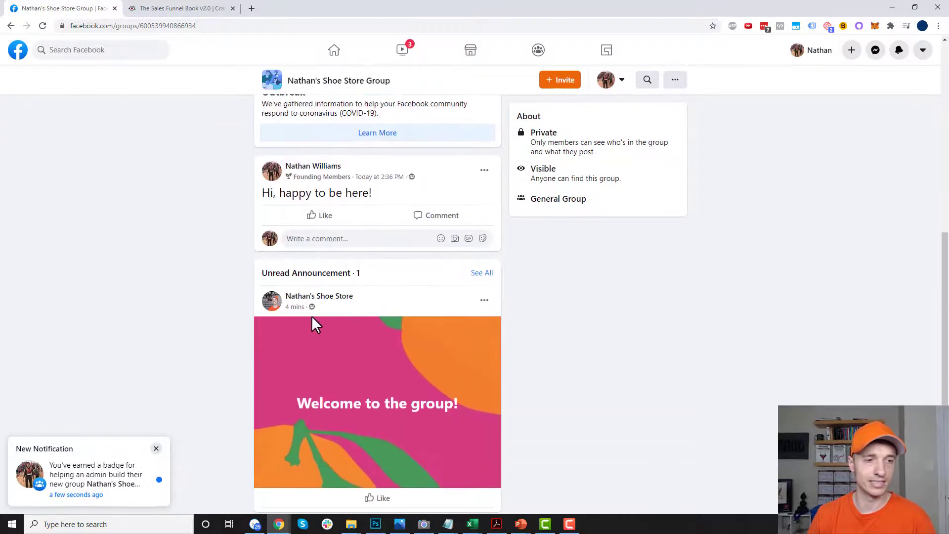
pyautogui.moveTo(333, 306)
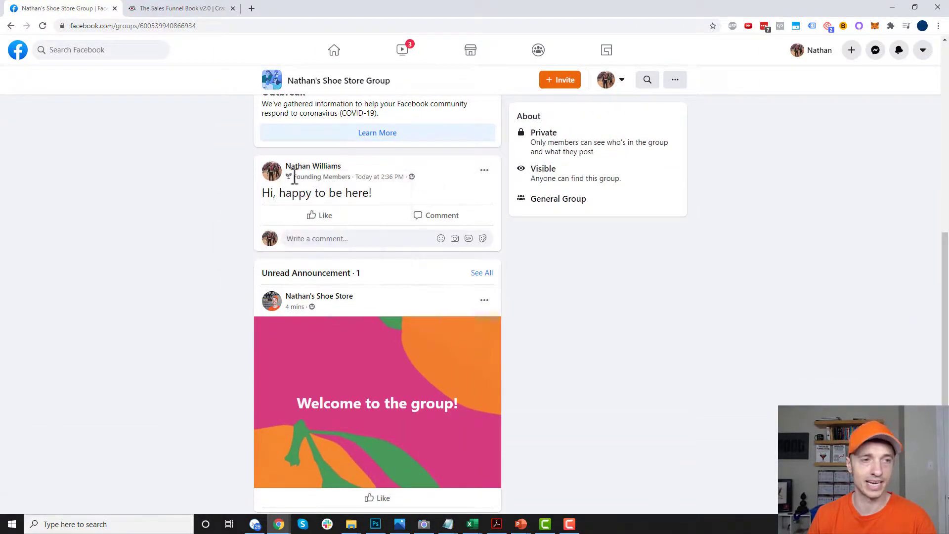
pyautogui.moveTo(292, 186)
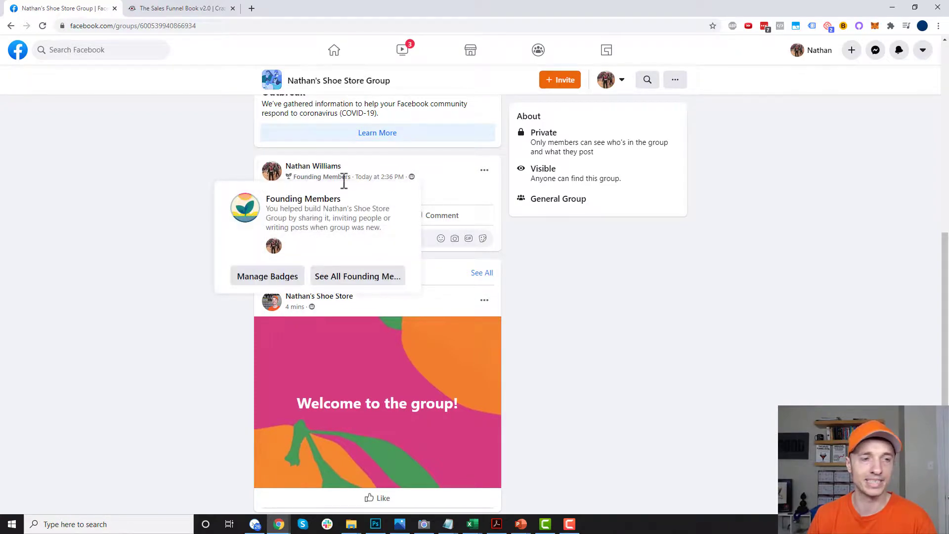
# Switch the interaction identity back to Nathan's Shoe Store and like the "Hi, happy to be here!" post as the page
pyautogui.scroll(5, 596, 235)
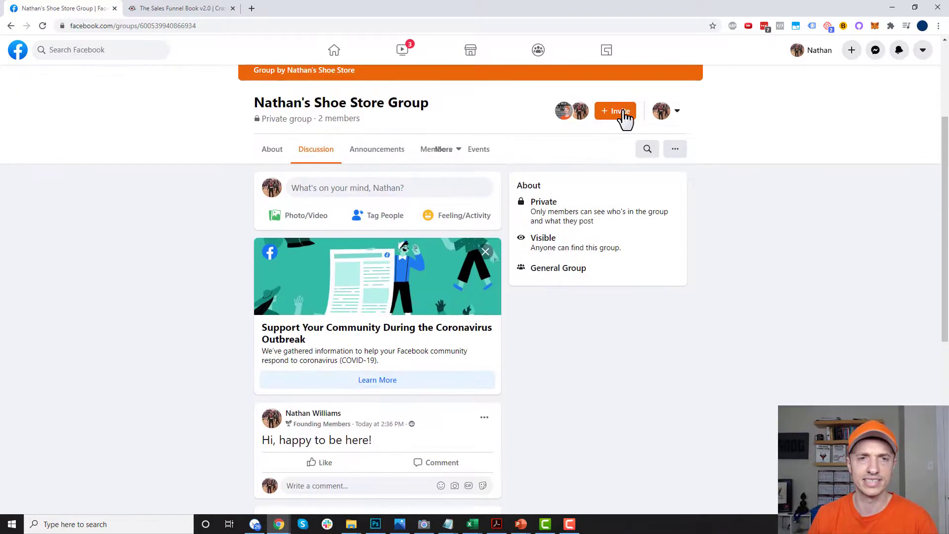
pyautogui.click(672, 117)
pyautogui.click(602, 201)
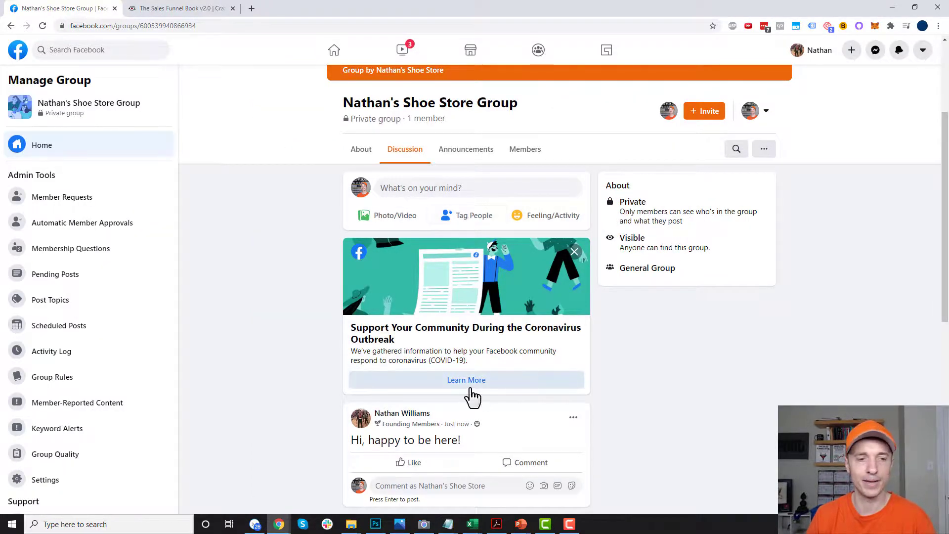
pyautogui.scroll(-2, 469, 390)
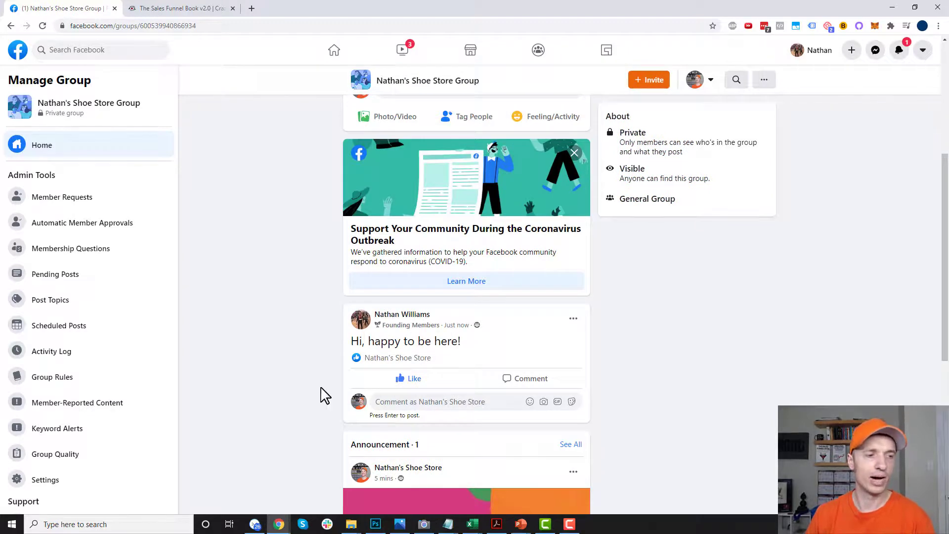
# Add the Social Learning Units feature to the group in its settings
pyautogui.click(68, 479)
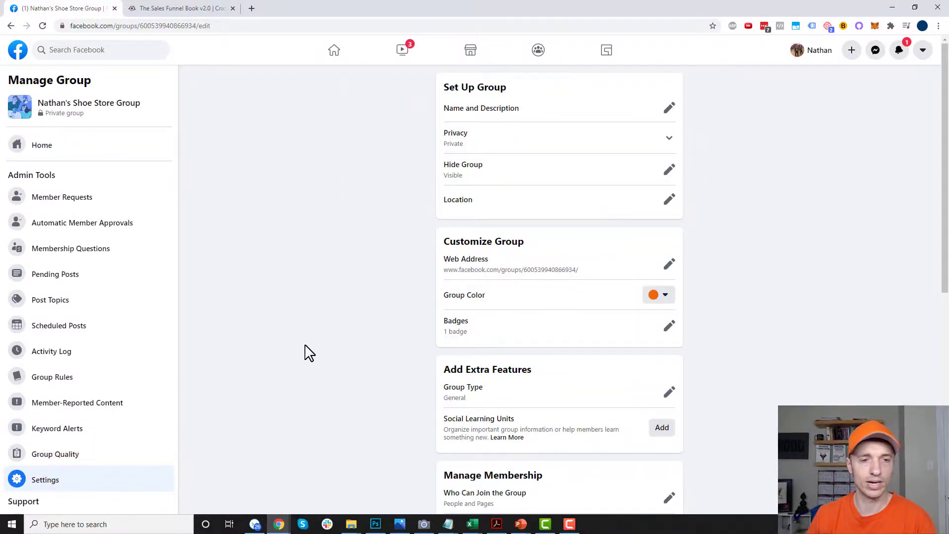
pyautogui.scroll(-2, 317, 346)
pyautogui.moveTo(451, 322); pyautogui.dragTo(534, 322)
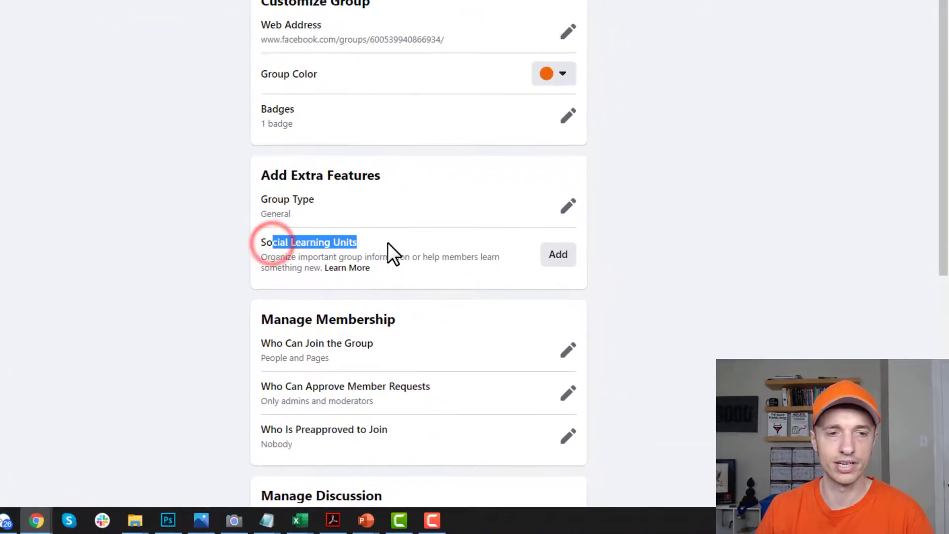
pyautogui.scroll(-1, 270, 260)
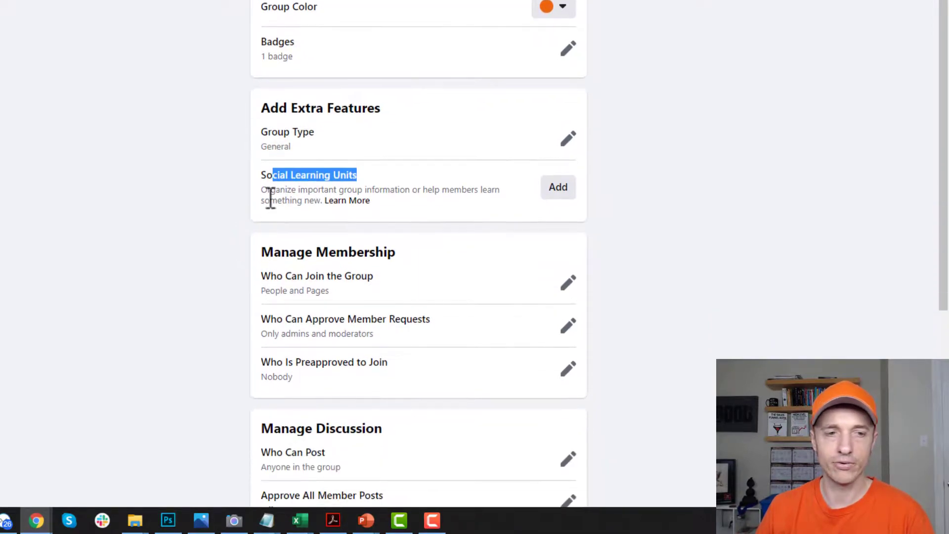
pyautogui.moveTo(268, 190); pyautogui.dragTo(499, 199)
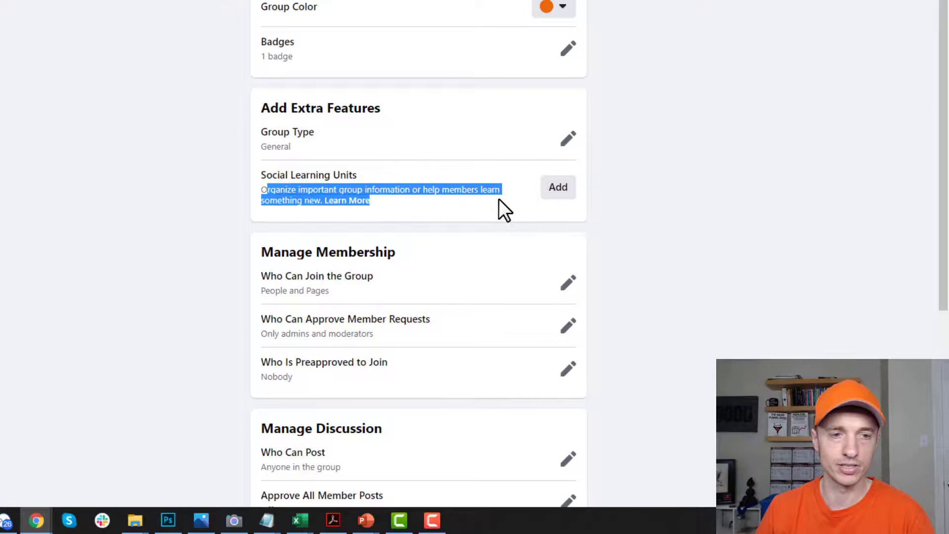
pyautogui.click(451, 206)
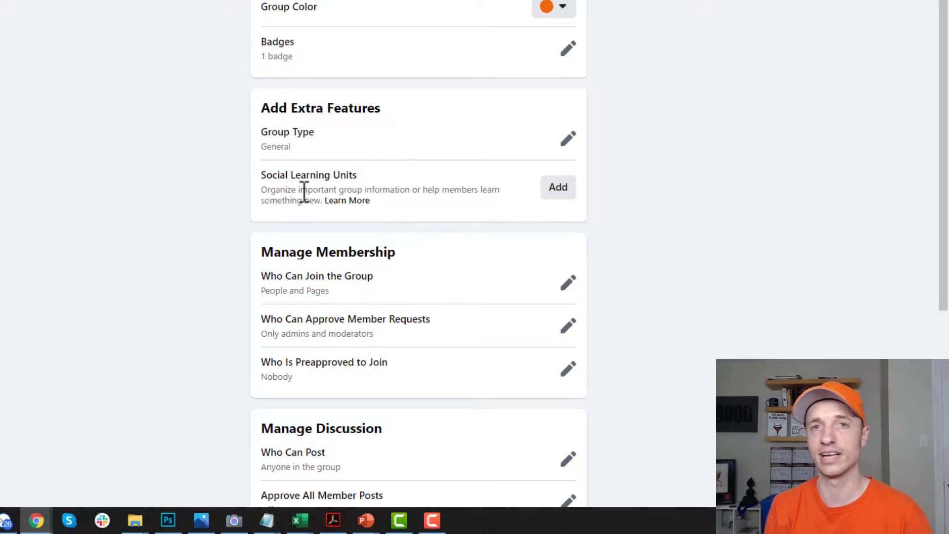
pyautogui.click(558, 190)
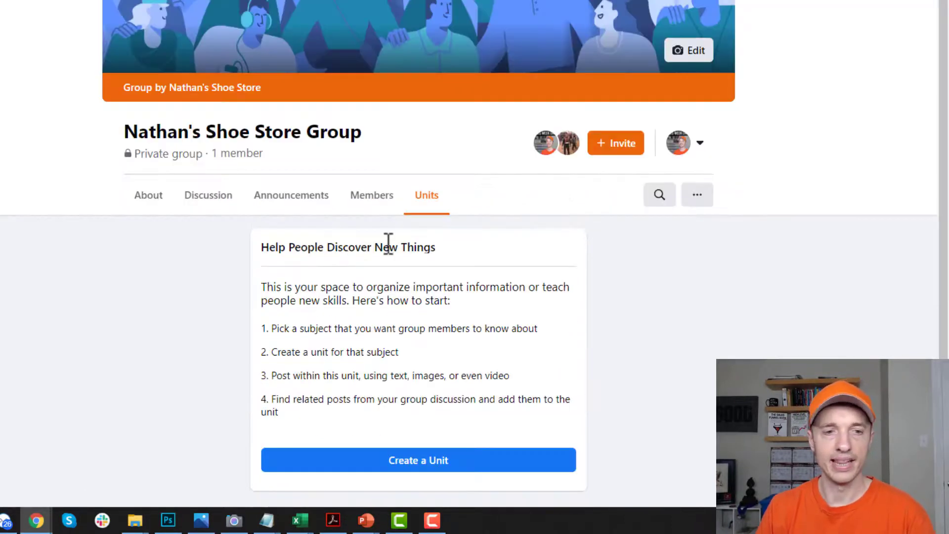
# Create and save a first learning unit titled "1. What is a Facebook Group?" with no description
pyautogui.moveTo(264, 288); pyautogui.dragTo(565, 304)
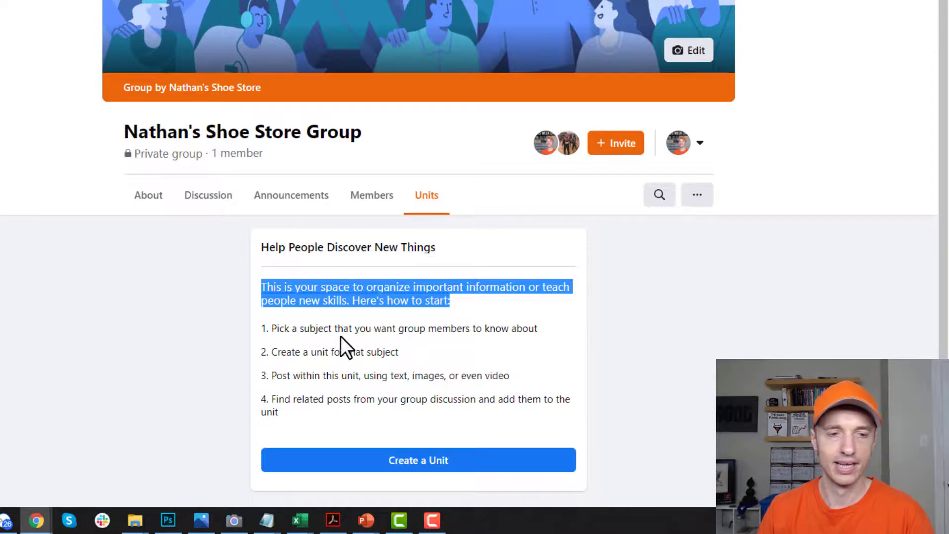
pyautogui.moveTo(346, 324); pyautogui.dragTo(371, 398)
pyautogui.click(368, 398)
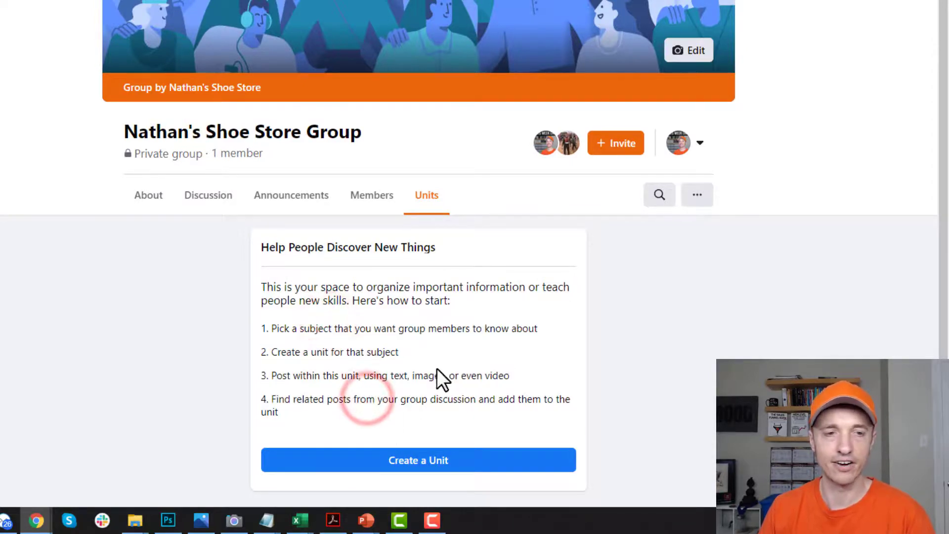
pyautogui.click(438, 465)
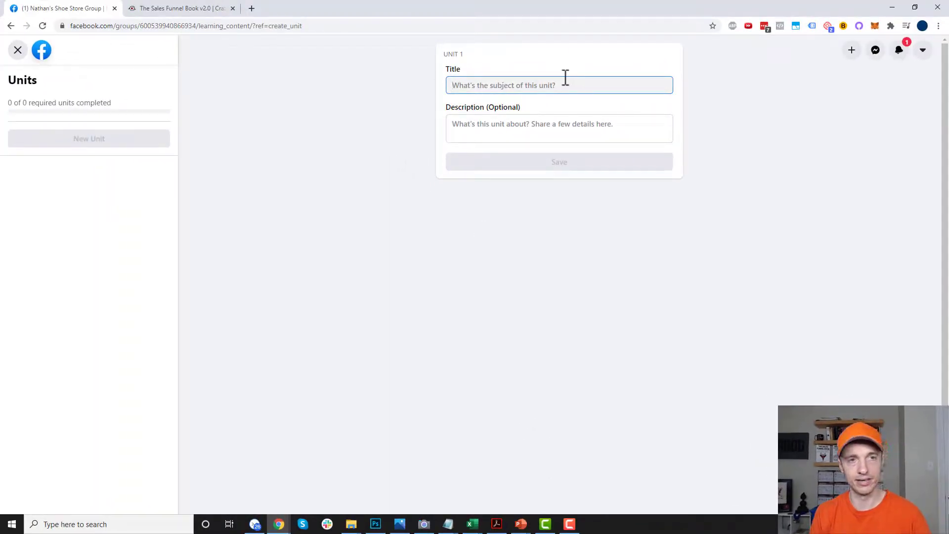
pyautogui.write('1. What is a Facebook Group?')
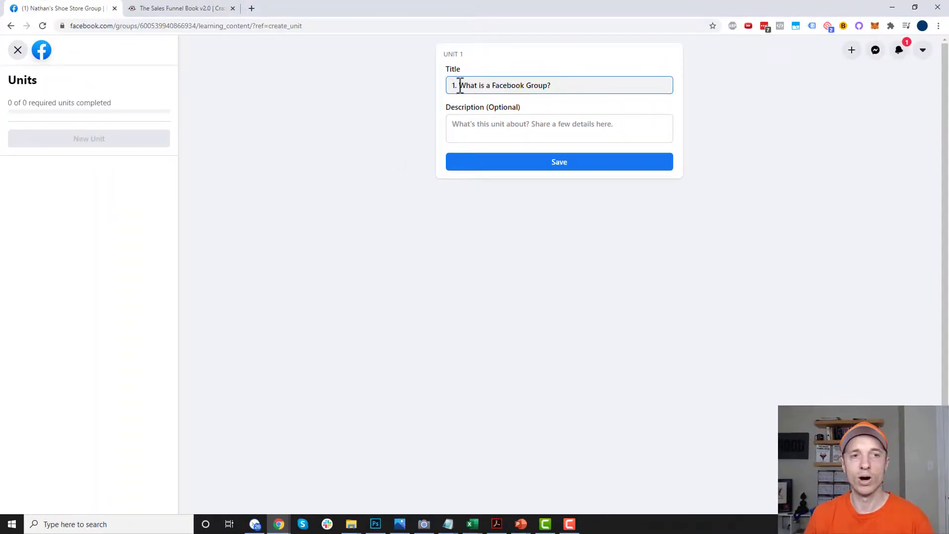
pyautogui.click(533, 165)
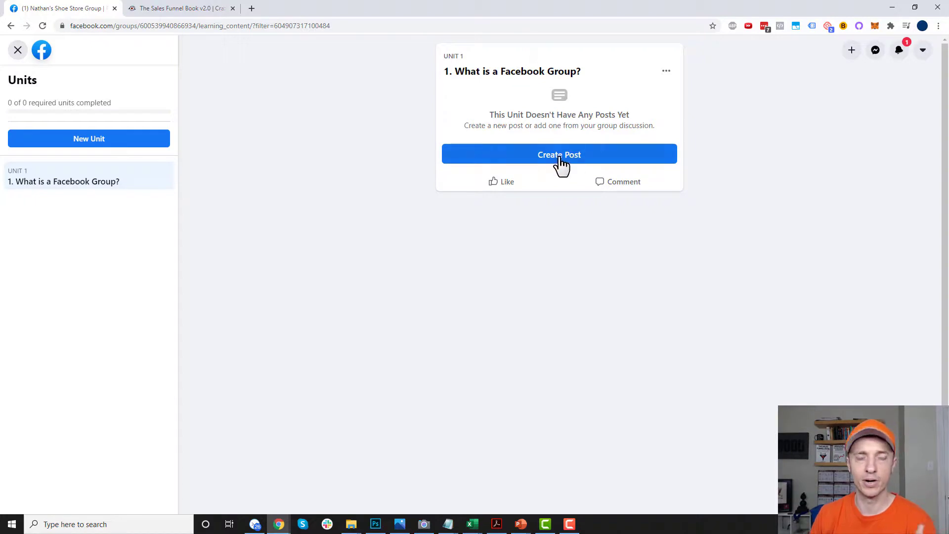
# Publish a post in the "What is a Facebook Group?" unit with both its title and text reading "Lesson 1"
pyautogui.click(564, 164)
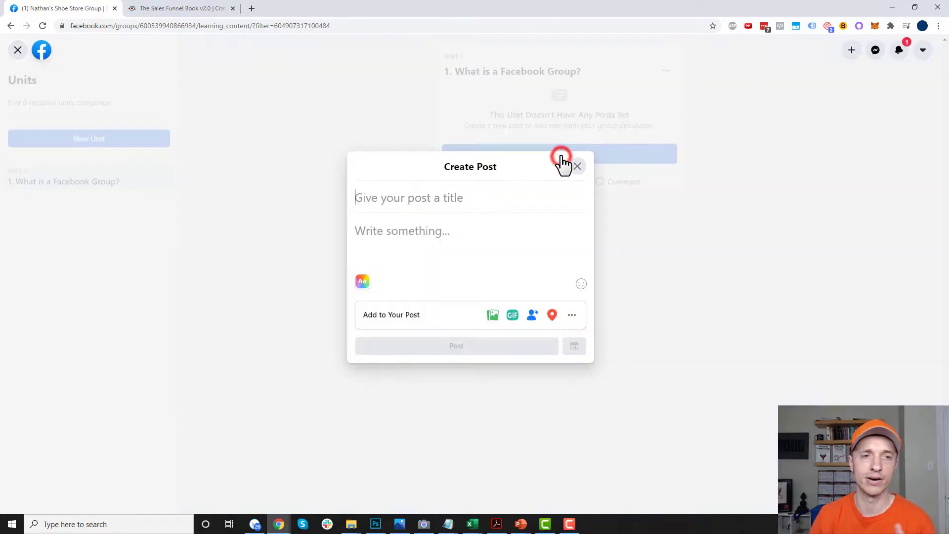
pyautogui.write('Lesson 1')
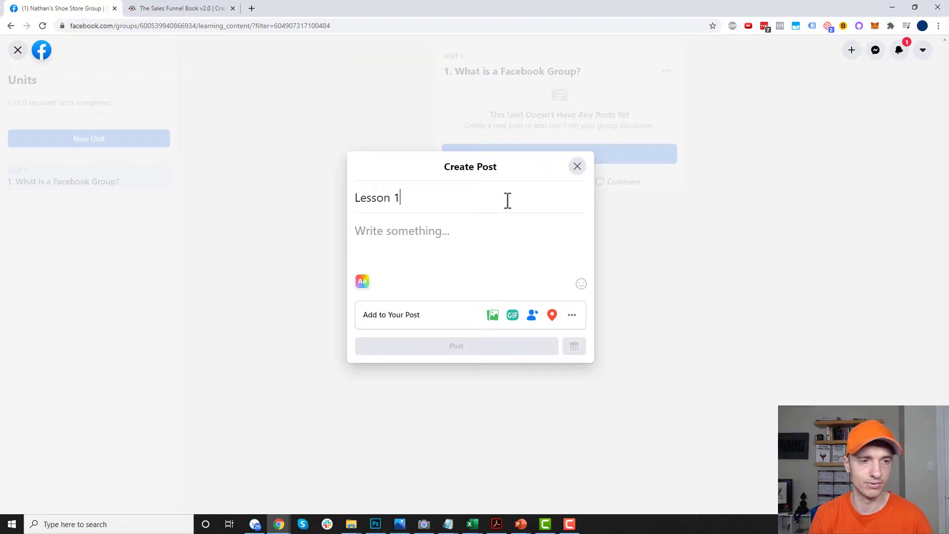
pyautogui.press('Tab')
pyautogui.write('Le')
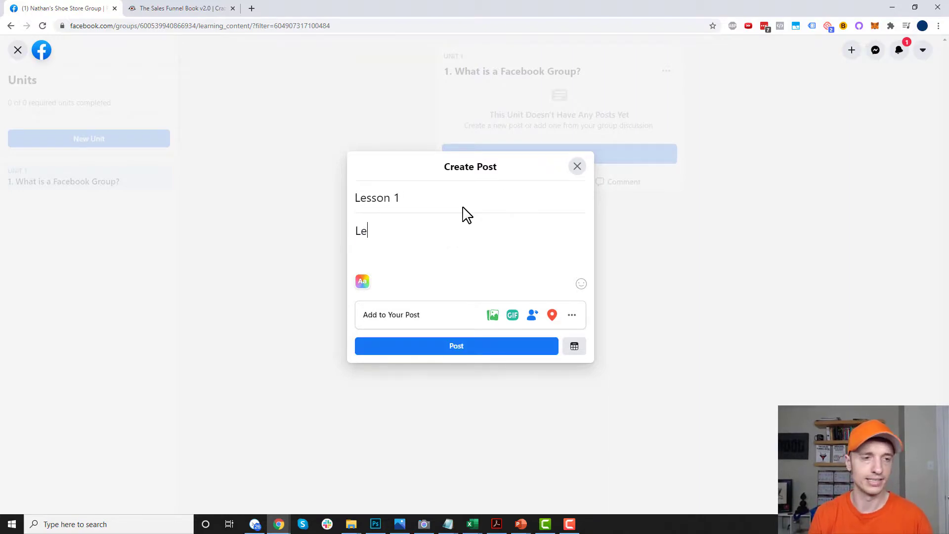
pyautogui.click(467, 348)
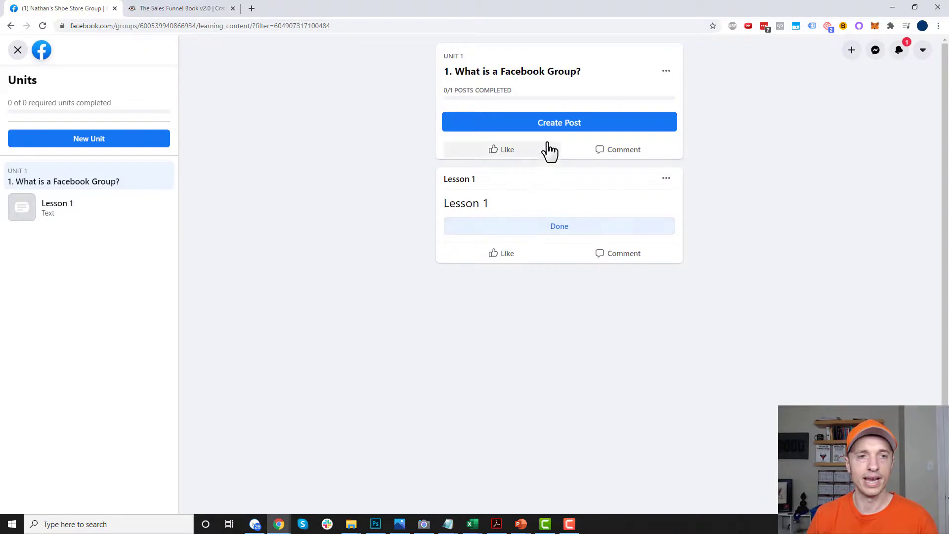
# Publish a second unit post with title and text "Lesson 2", and mark both lessons as done
pyautogui.click(558, 125)
pyautogui.write('Lesson 2')
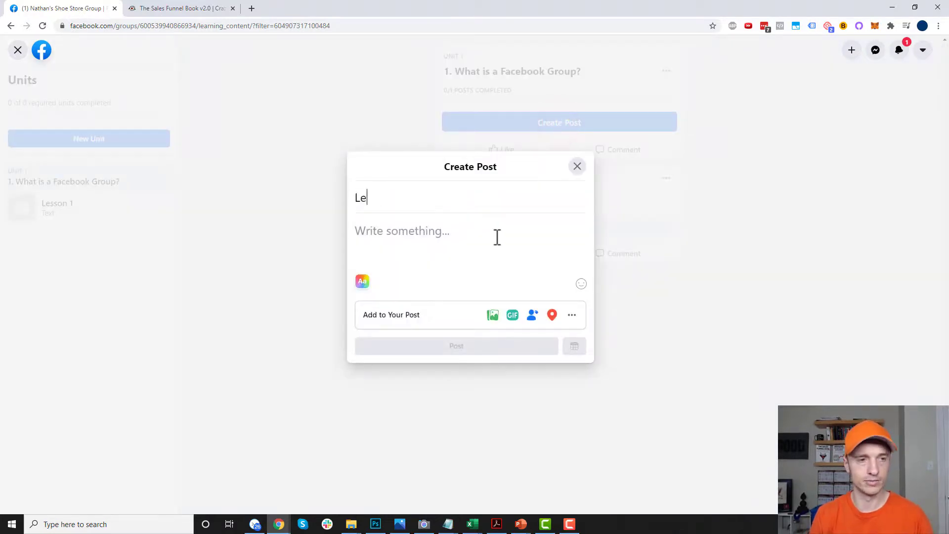
pyautogui.press('Tab')
pyautogui.write('Lesson 2')
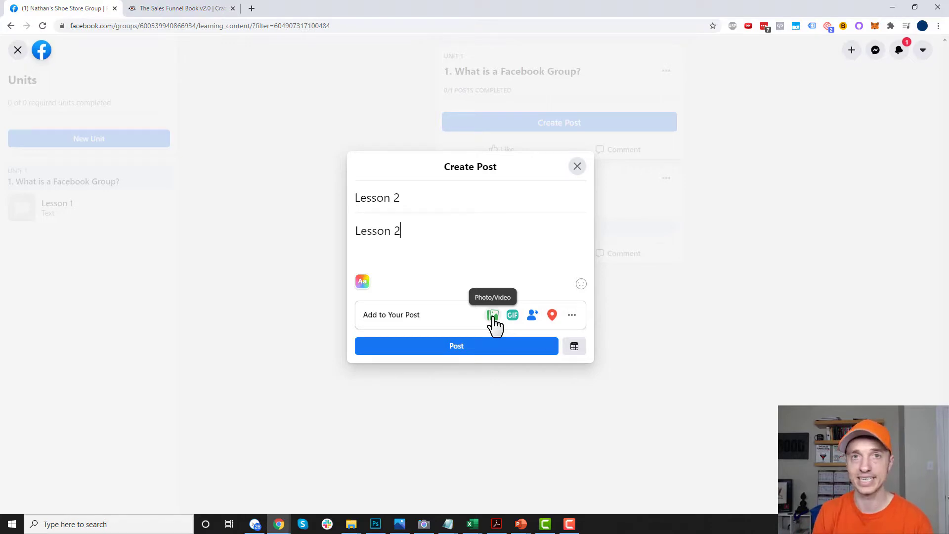
pyautogui.click(480, 346)
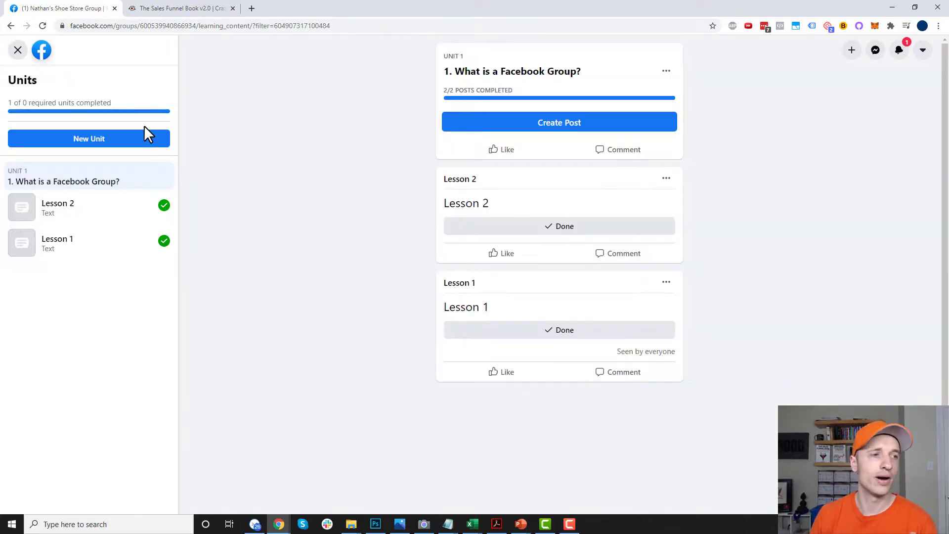
# Look at the blank form for another unit, leave it empty, and return to the group's Units page to view the lesson list
pyautogui.click(99, 141)
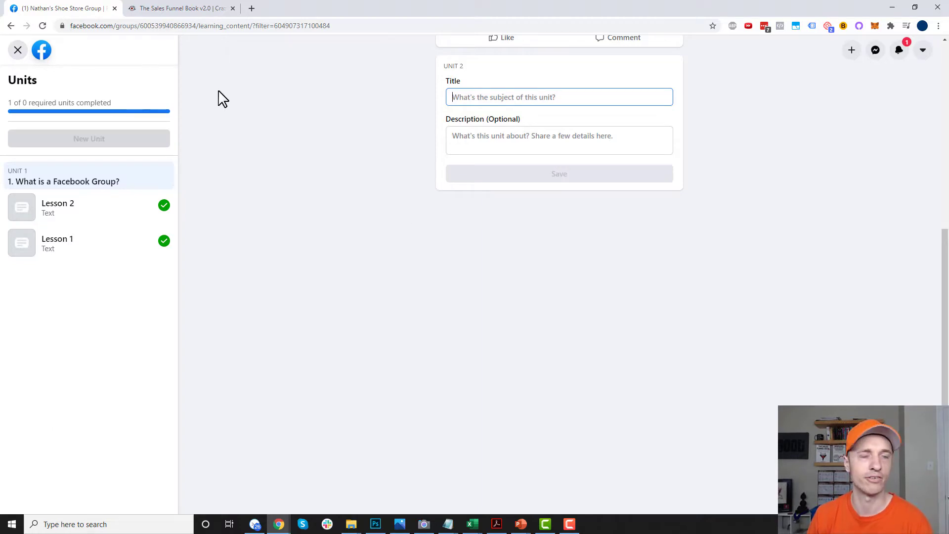
pyautogui.click(18, 50)
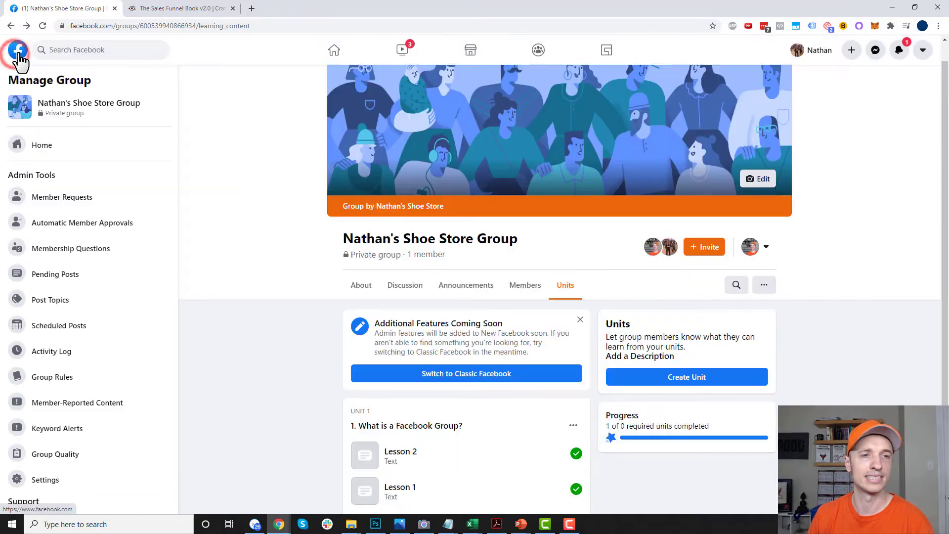
pyautogui.scroll(-1, 568, 313)
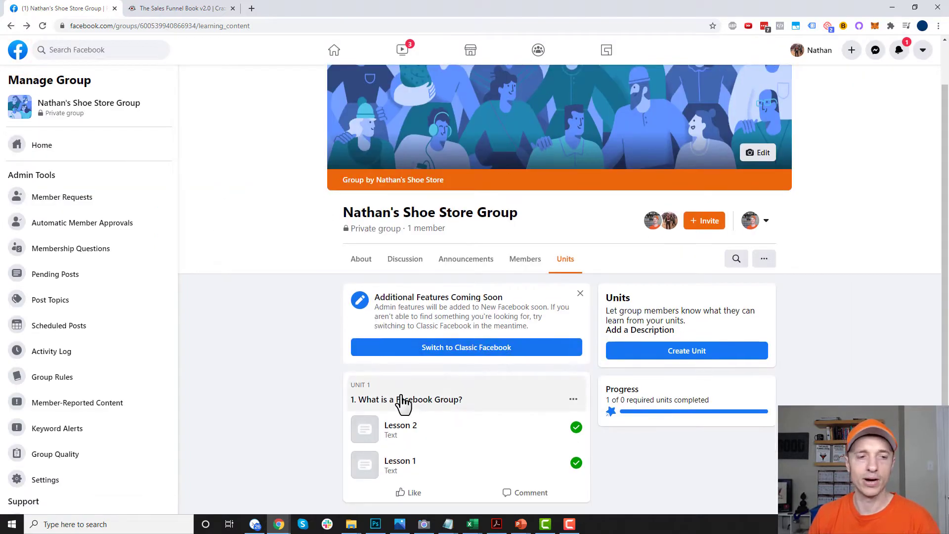